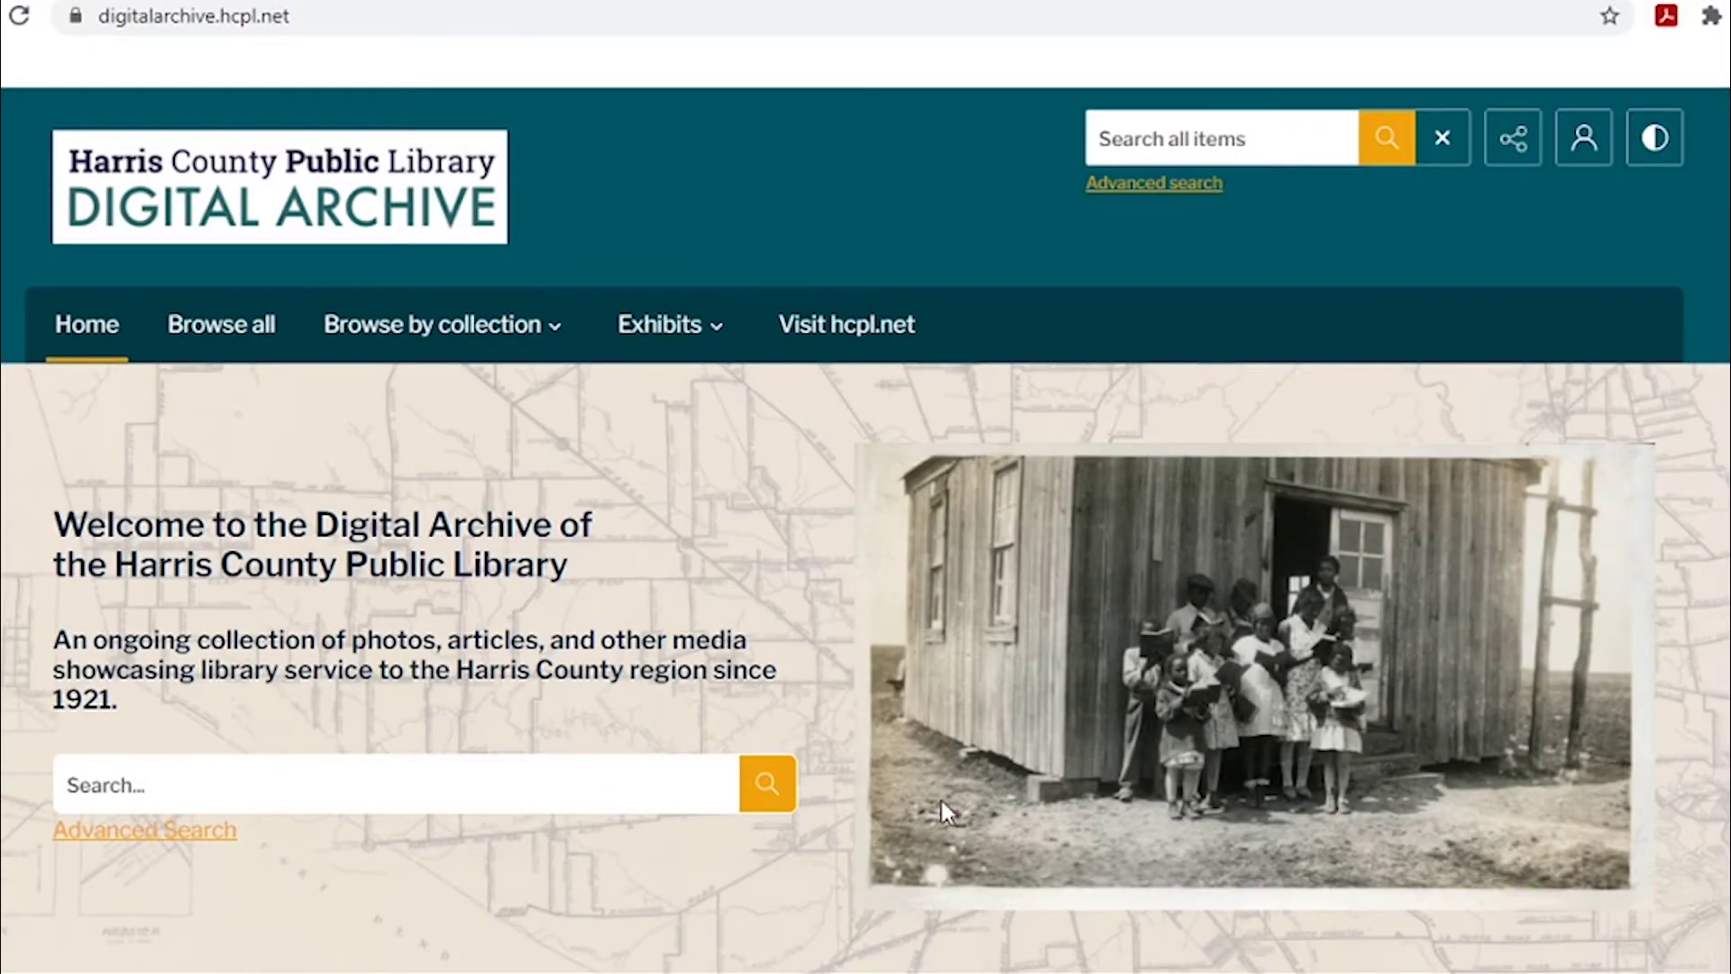
Search the Harris County Public Library Digital Archive for 'bookmobile'
{"action": "scroll", "coordinate": [782, 448], "scroll_direction": "down", "scroll_amount": 15}
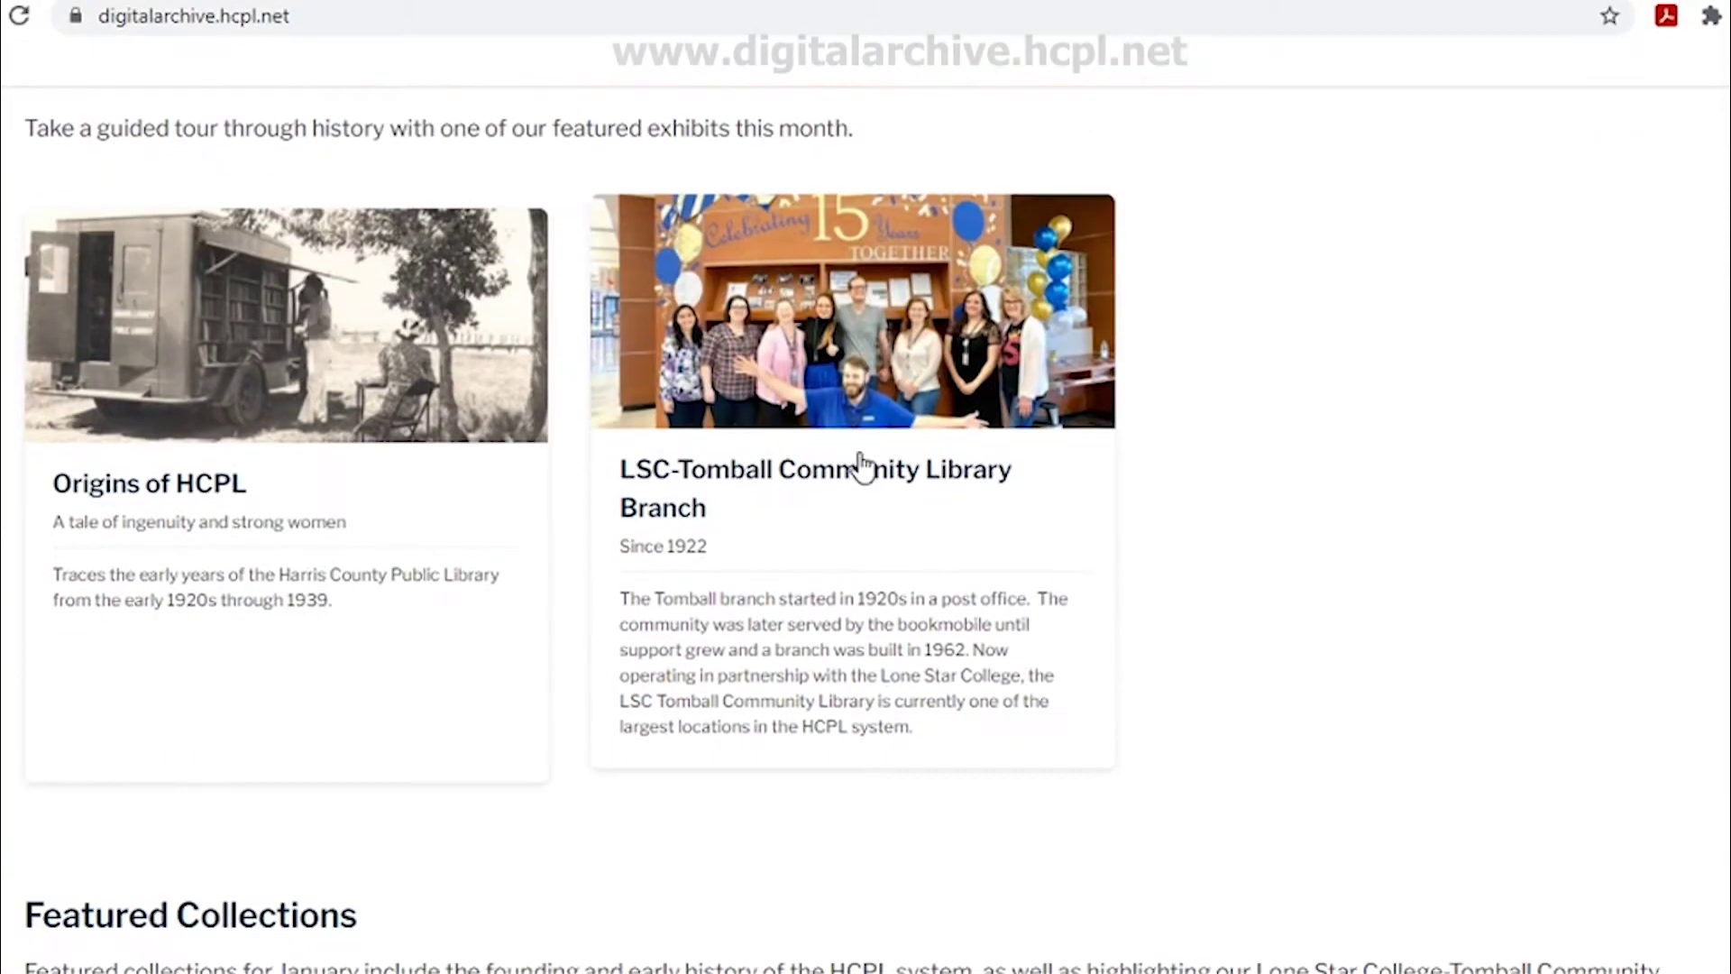
{"action": "scroll", "coordinate": [1588, 550], "scroll_direction": "down", "scroll_amount": 6}
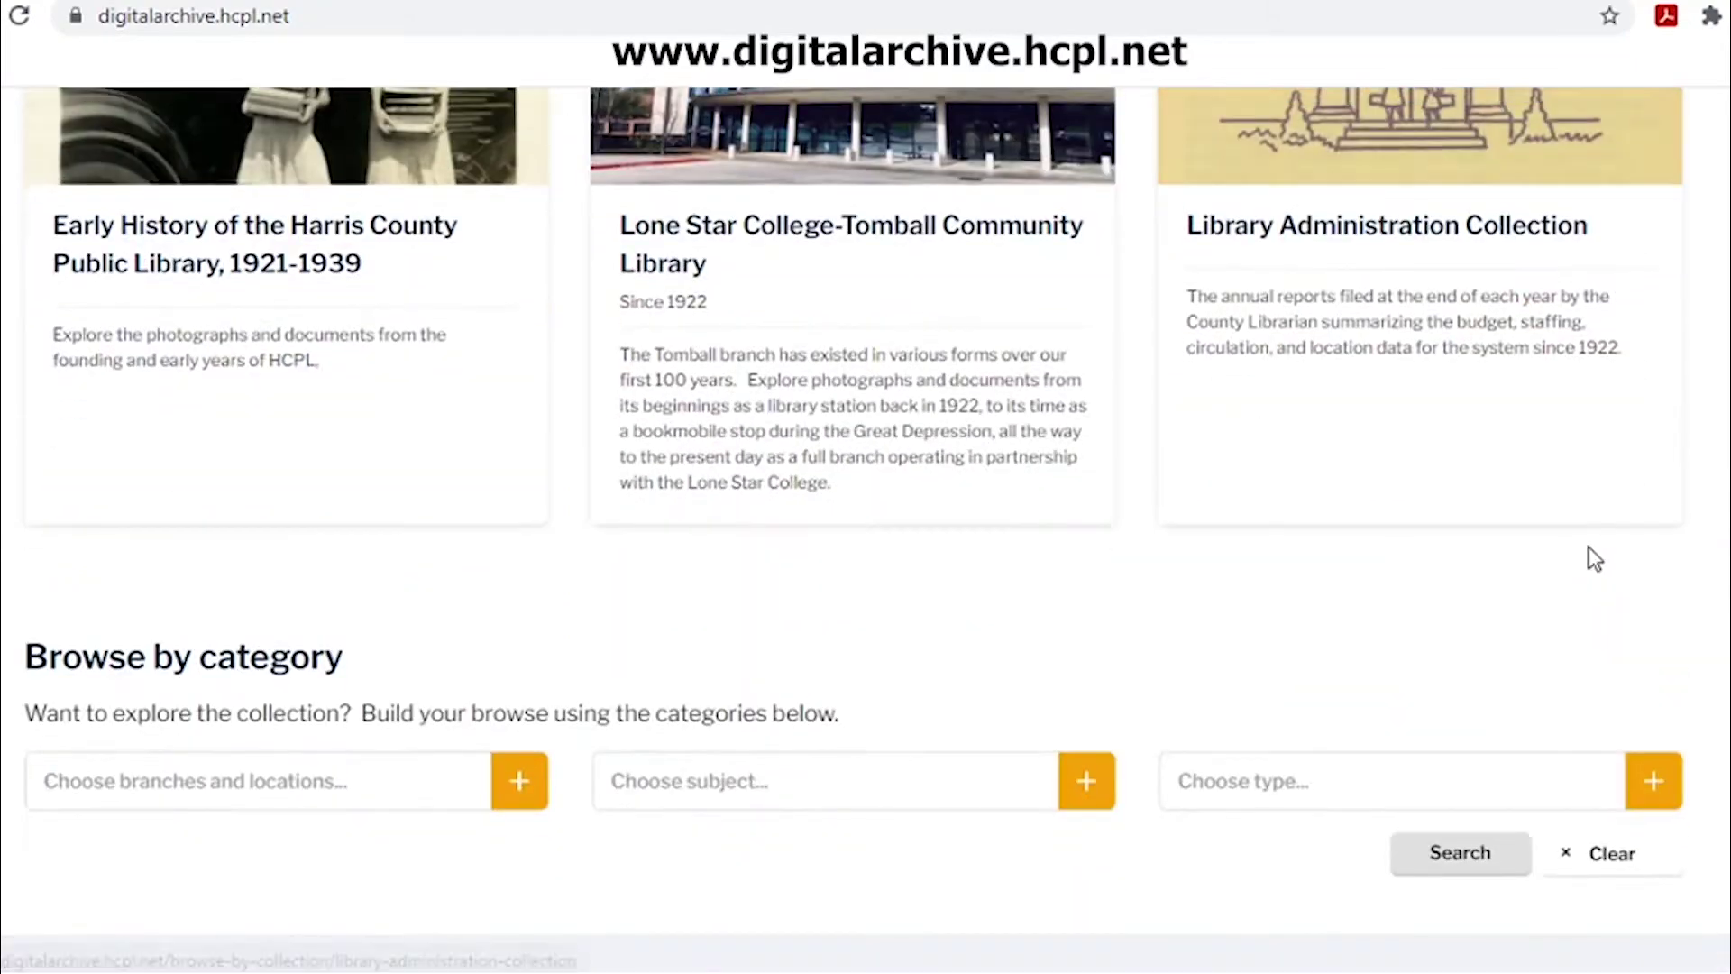
{"action": "scroll", "coordinate": [1588, 546], "scroll_direction": "up", "scroll_amount": 20}
{"action": "scroll", "coordinate": [1587, 547], "scroll_direction": "up", "scroll_amount": 2}
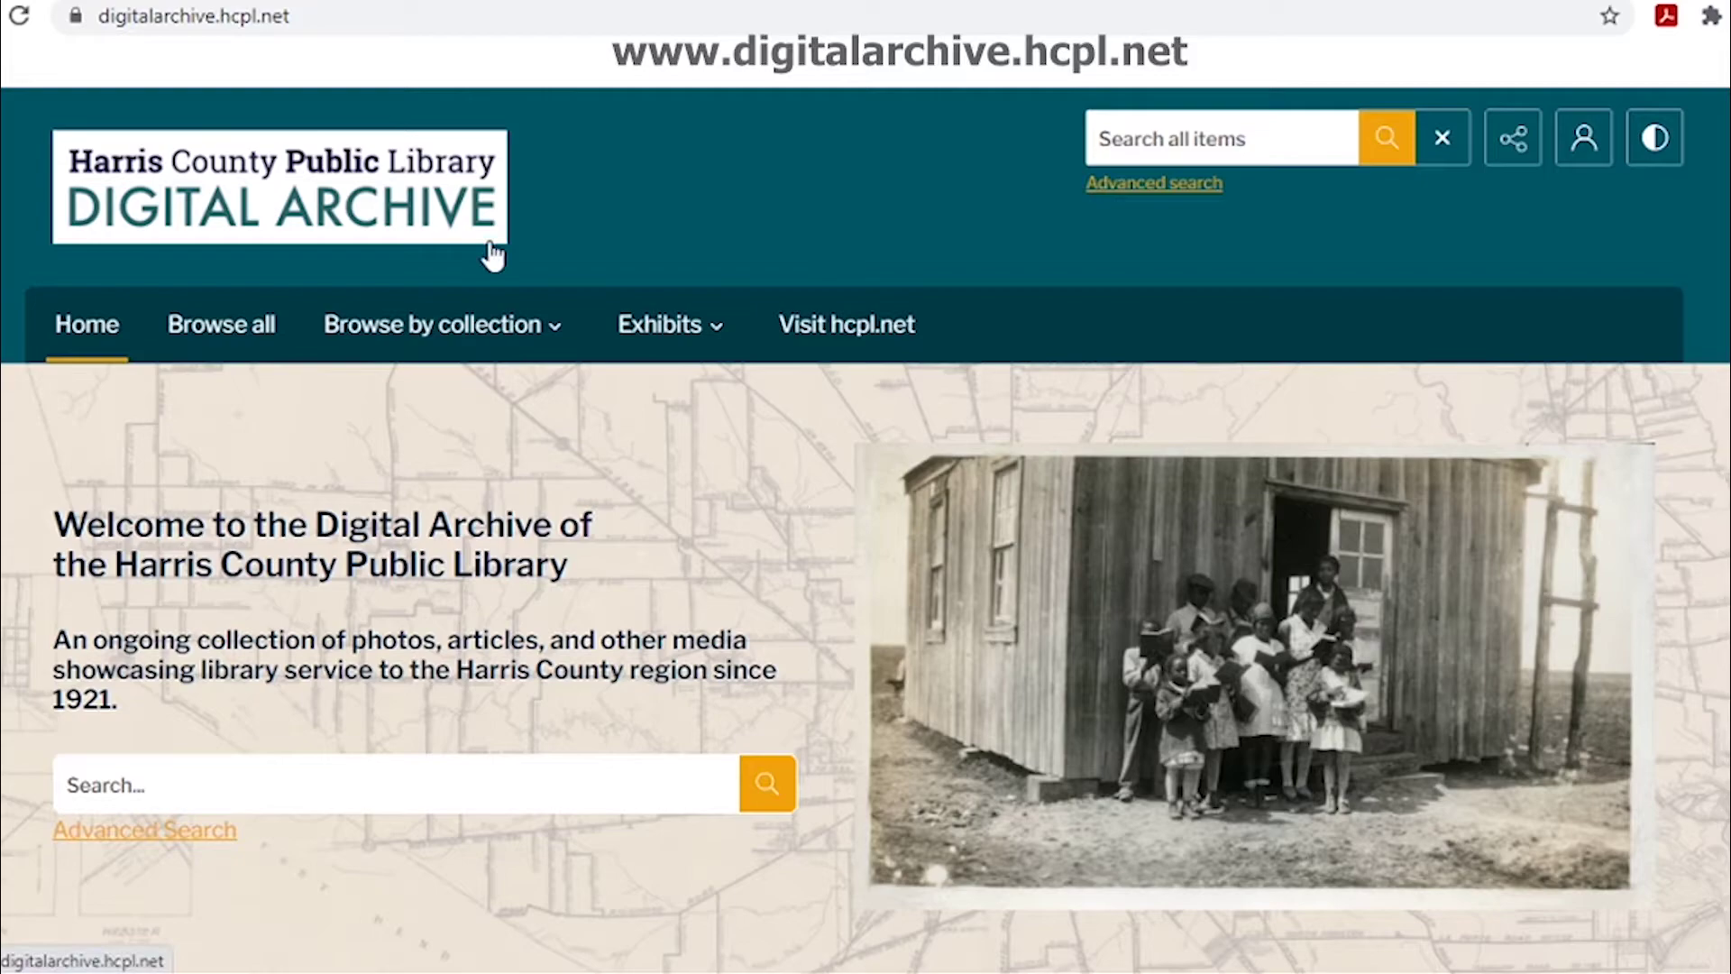
{"action": "left_click", "coordinate": [348, 786]}
{"action": "type", "text": "bookmobile"}
{"action": "key", "text": "Return"}
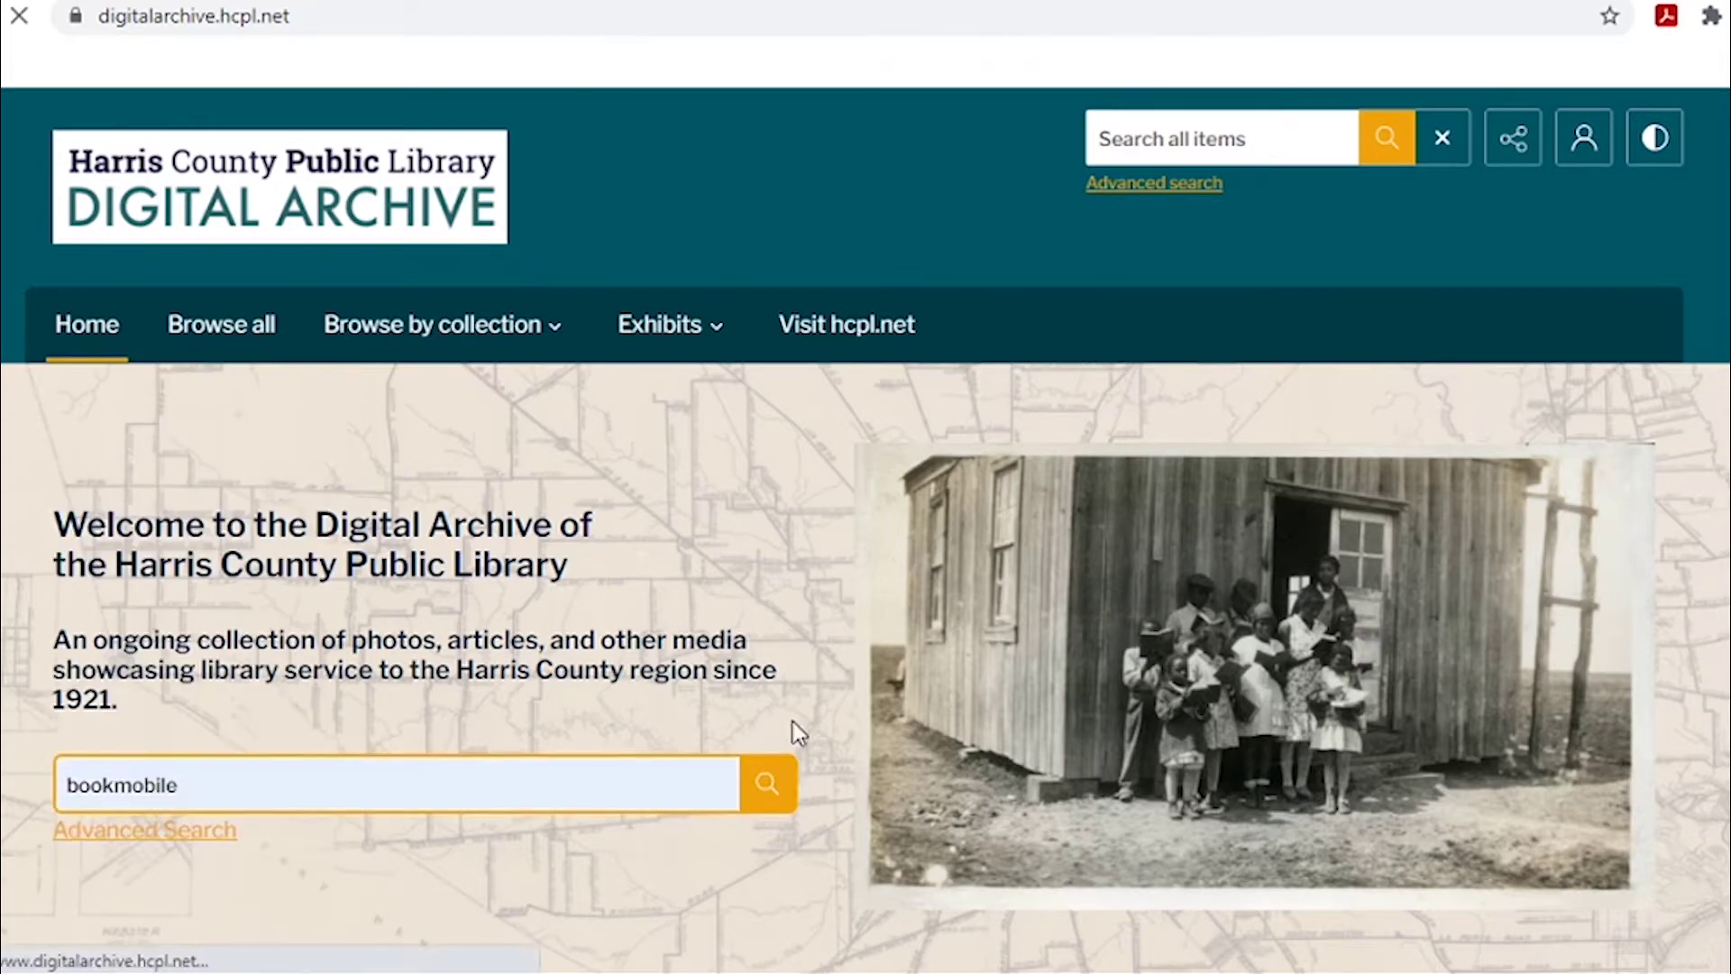
Open the Bookmobile interior result and download it as a JPG
{"action": "scroll", "coordinate": [844, 631], "scroll_direction": "down", "scroll_amount": 5}
{"action": "scroll", "coordinate": [846, 622], "scroll_direction": "down", "scroll_amount": 6}
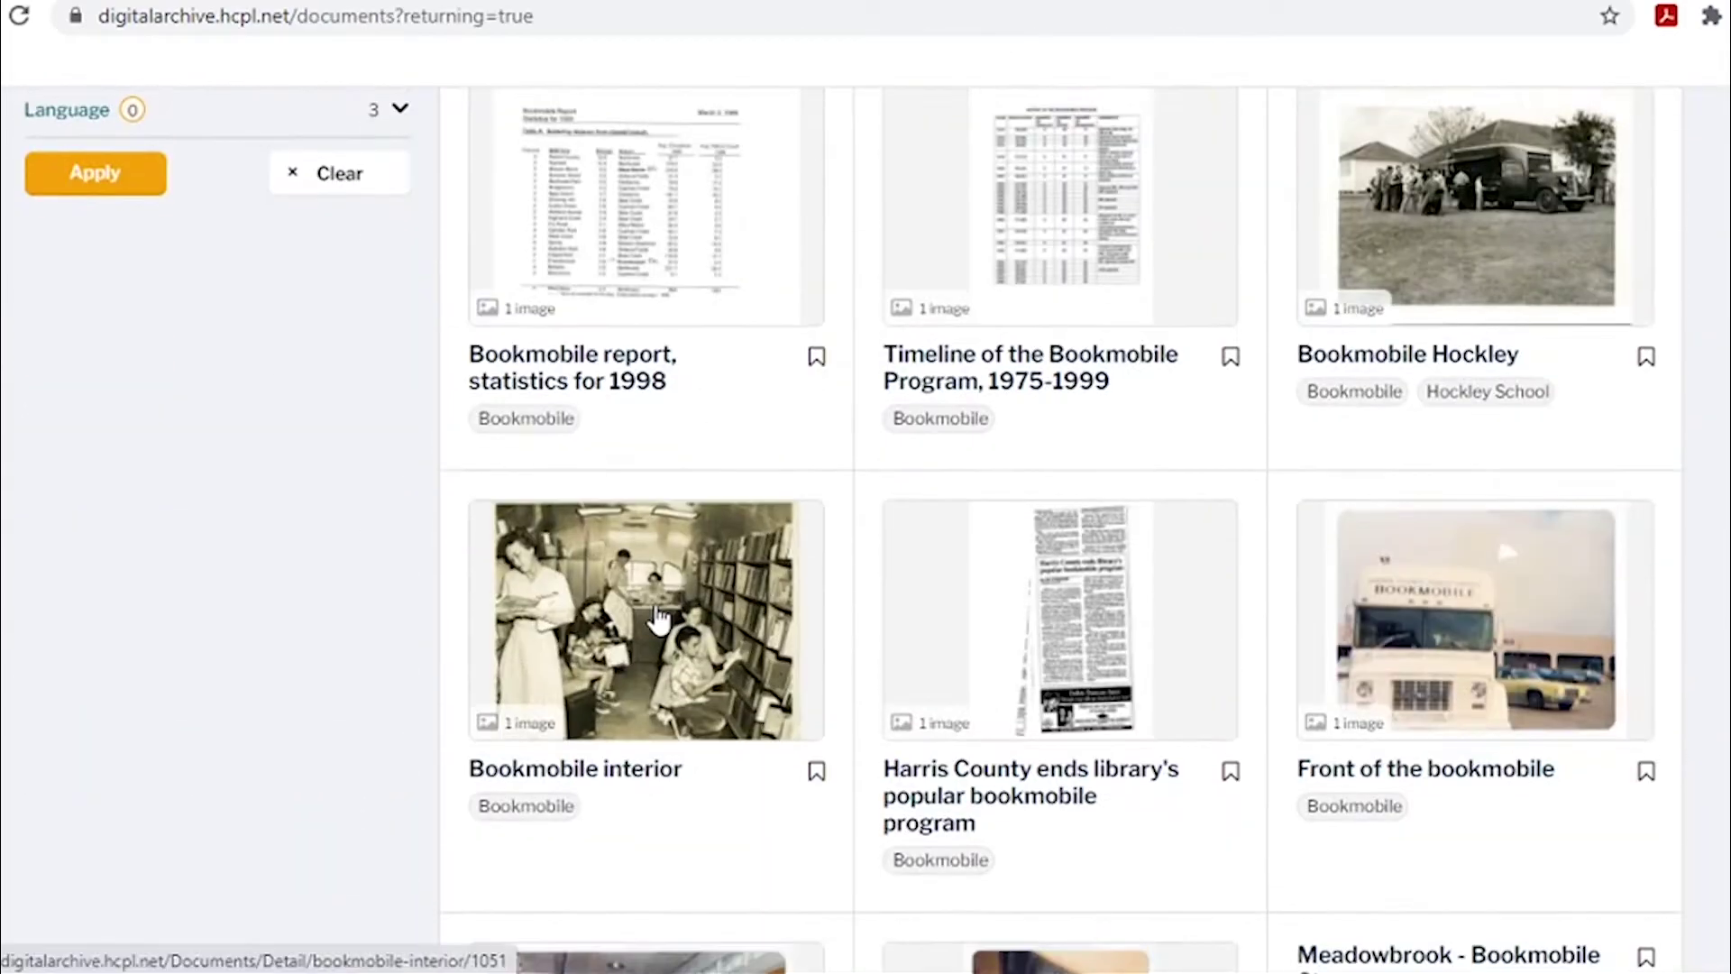
{"action": "left_click", "coordinate": [784, 631]}
{"action": "scroll", "coordinate": [783, 505], "scroll_direction": "down", "scroll_amount": 6}
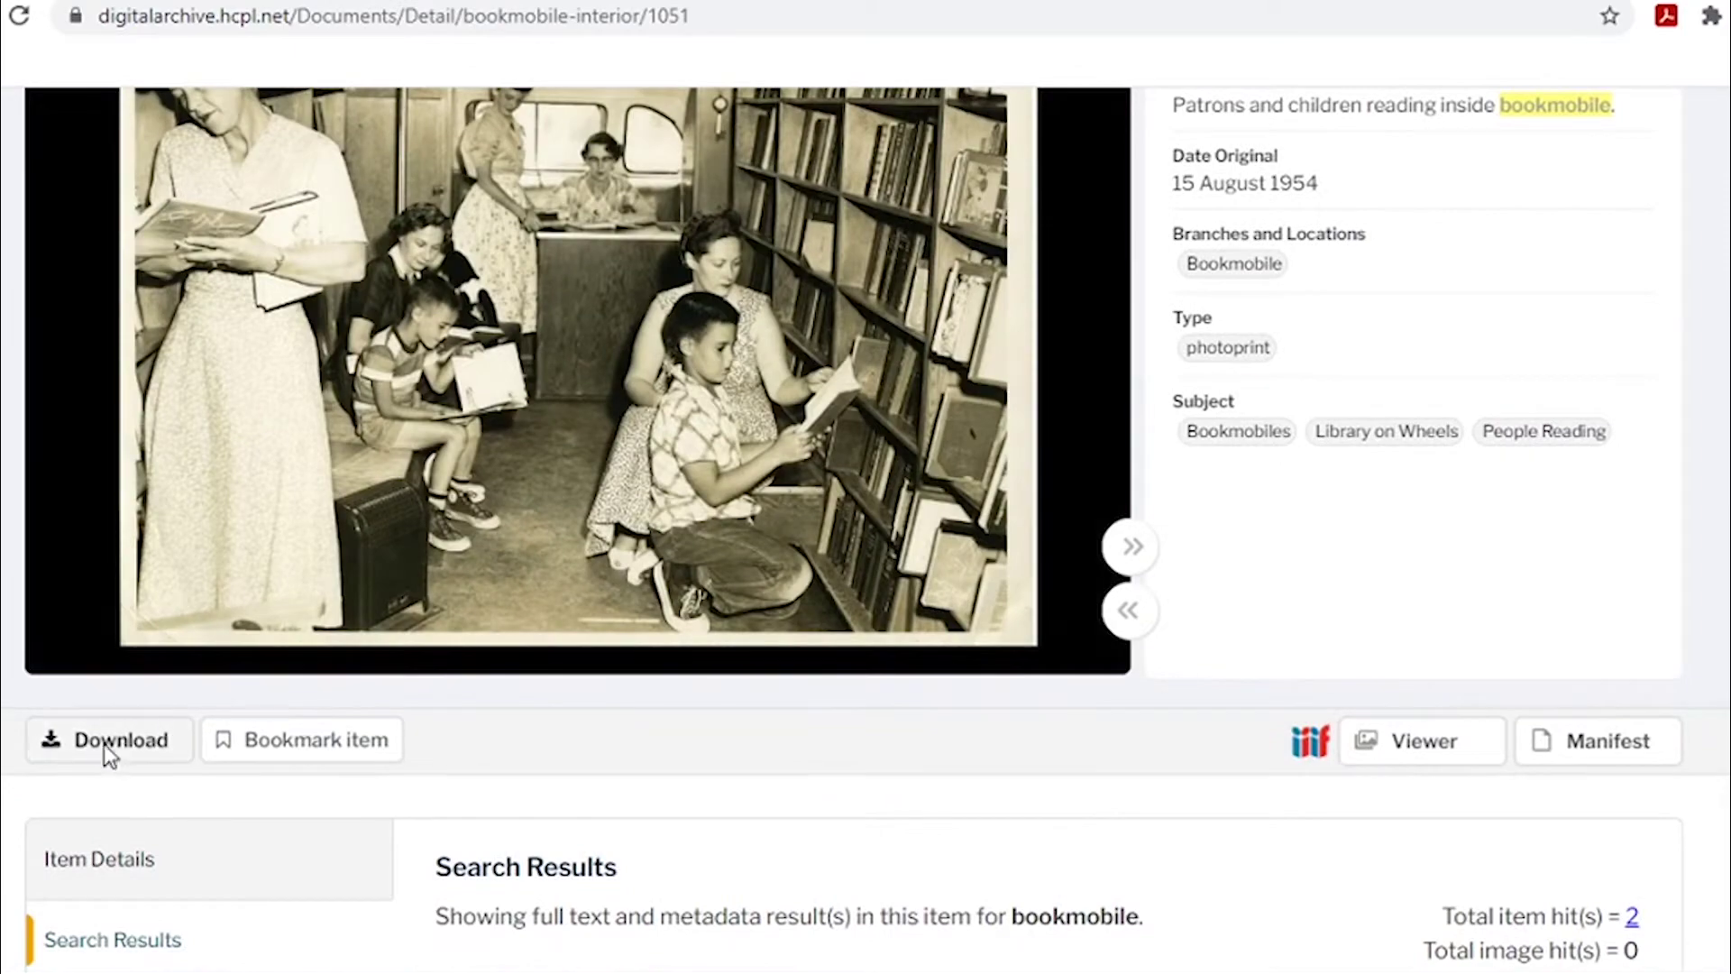
{"action": "left_click", "coordinate": [108, 747]}
{"action": "left_click", "coordinate": [1148, 556]}
{"action": "left_click", "coordinate": [1147, 613]}
{"action": "left_click", "coordinate": [1148, 664]}
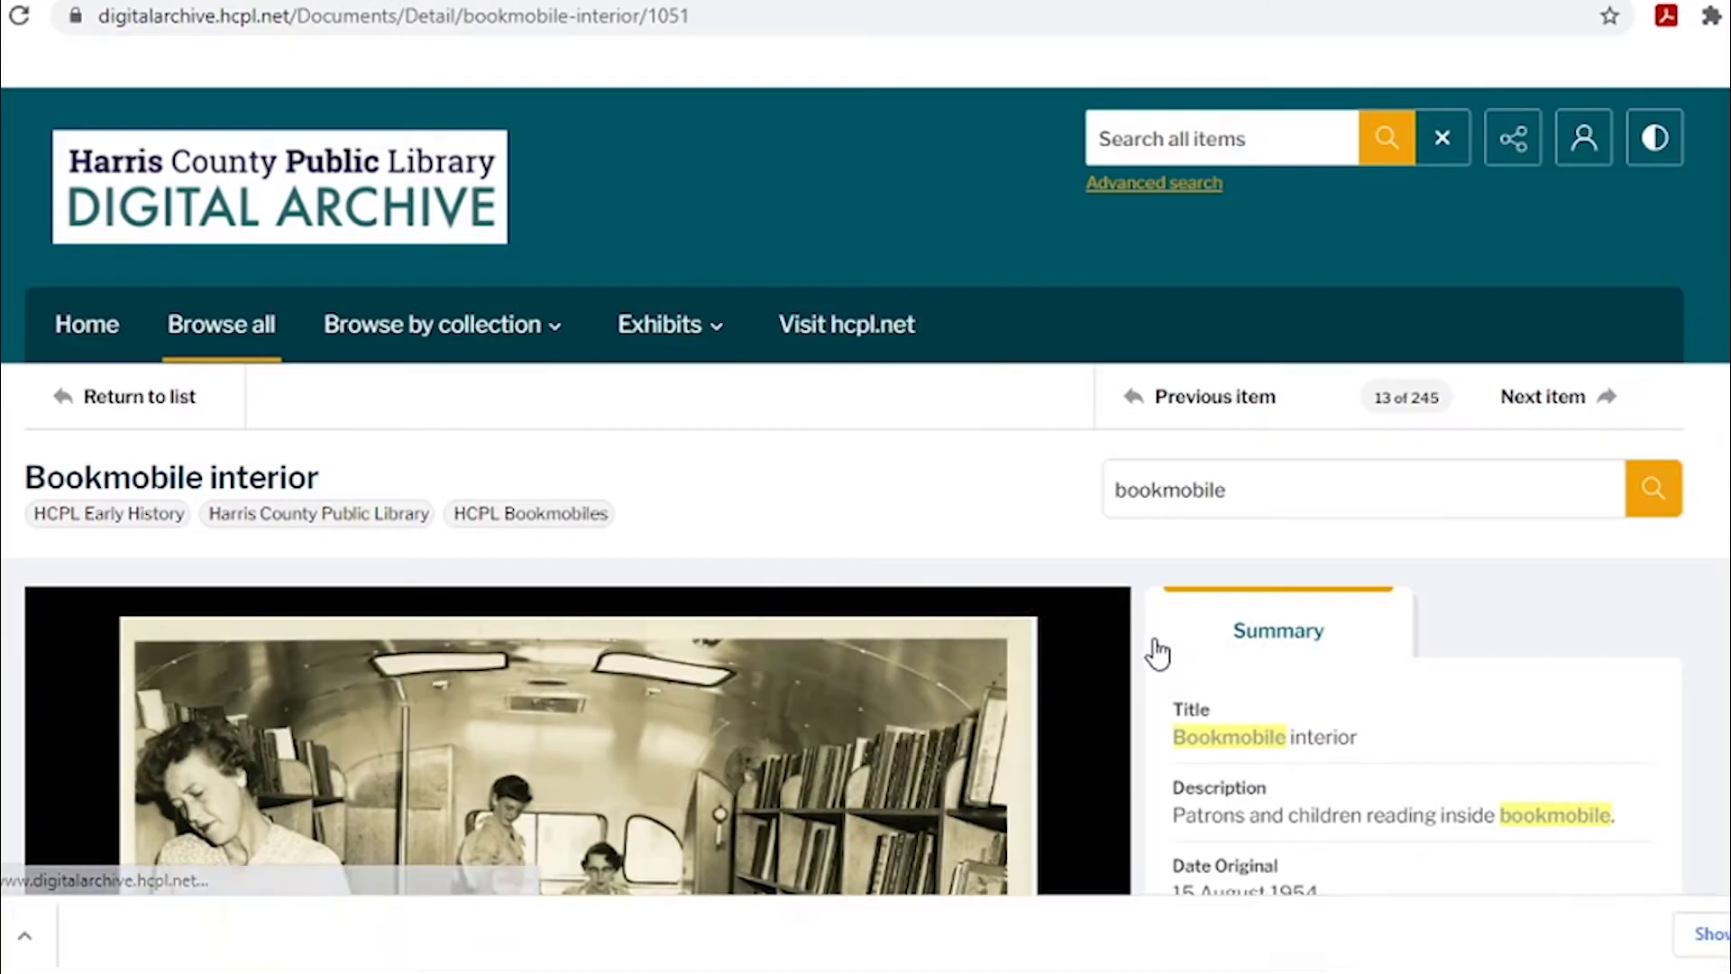
{"action": "scroll", "coordinate": [1154, 630], "scroll_direction": "down", "scroll_amount": 5}
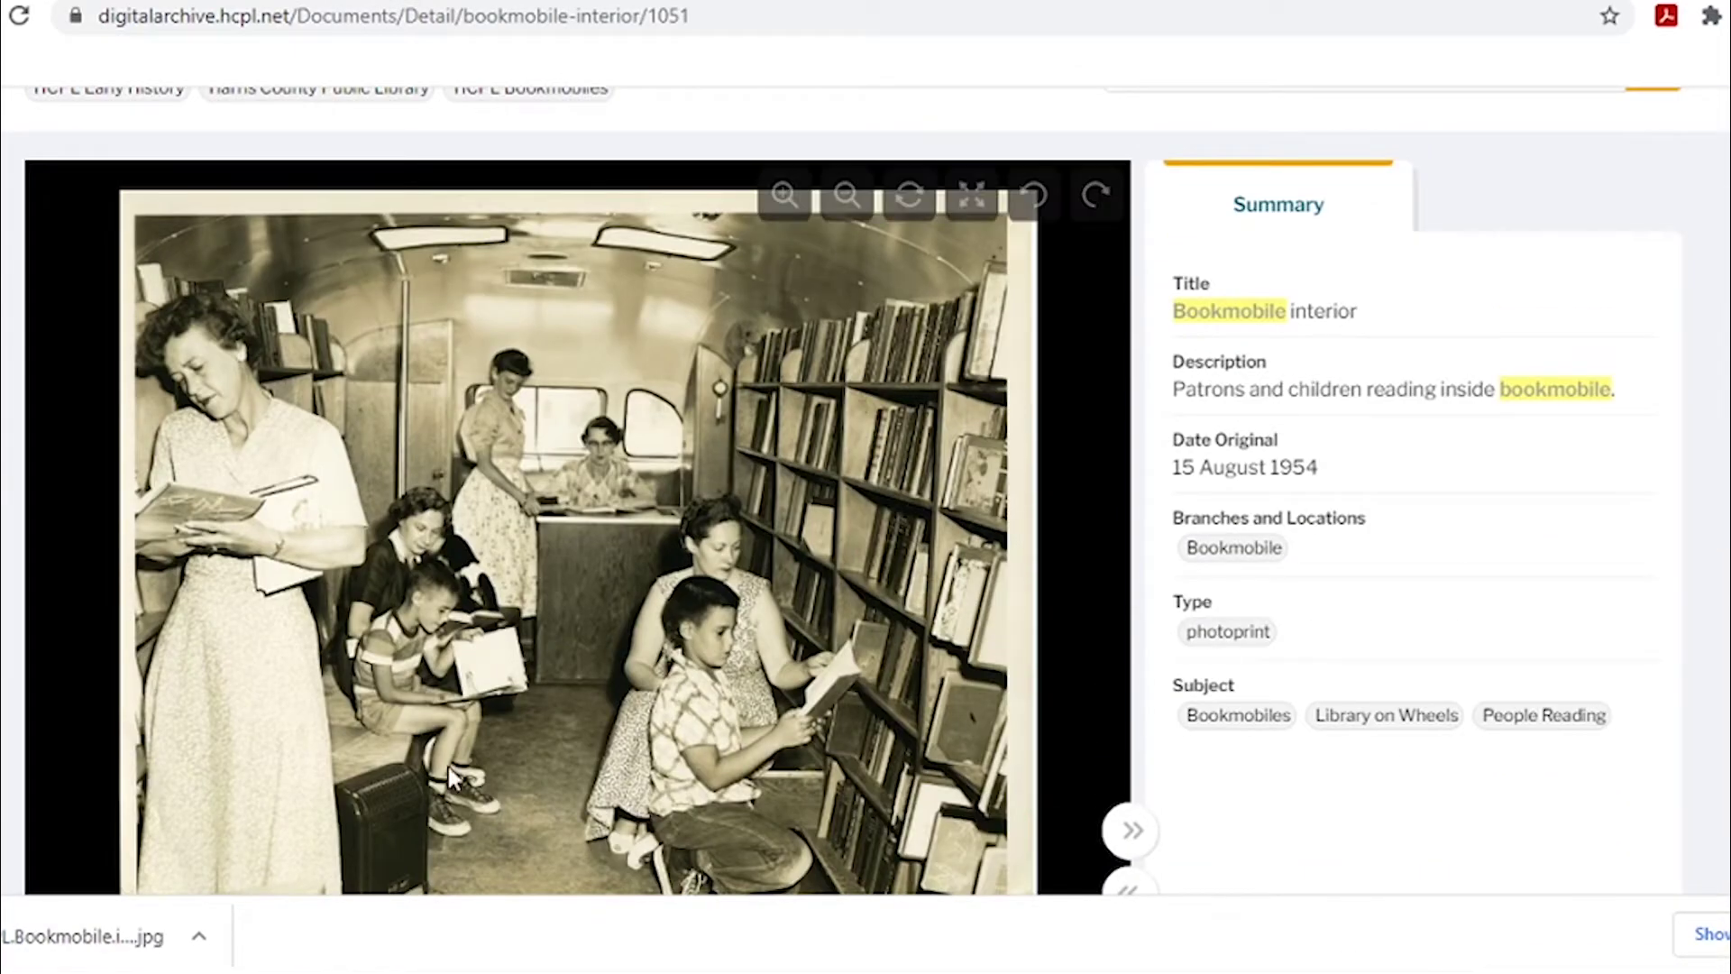
Open the downloaded bookmobile JPG in Photos and start editing it
{"action": "left_click", "coordinate": [83, 934]}
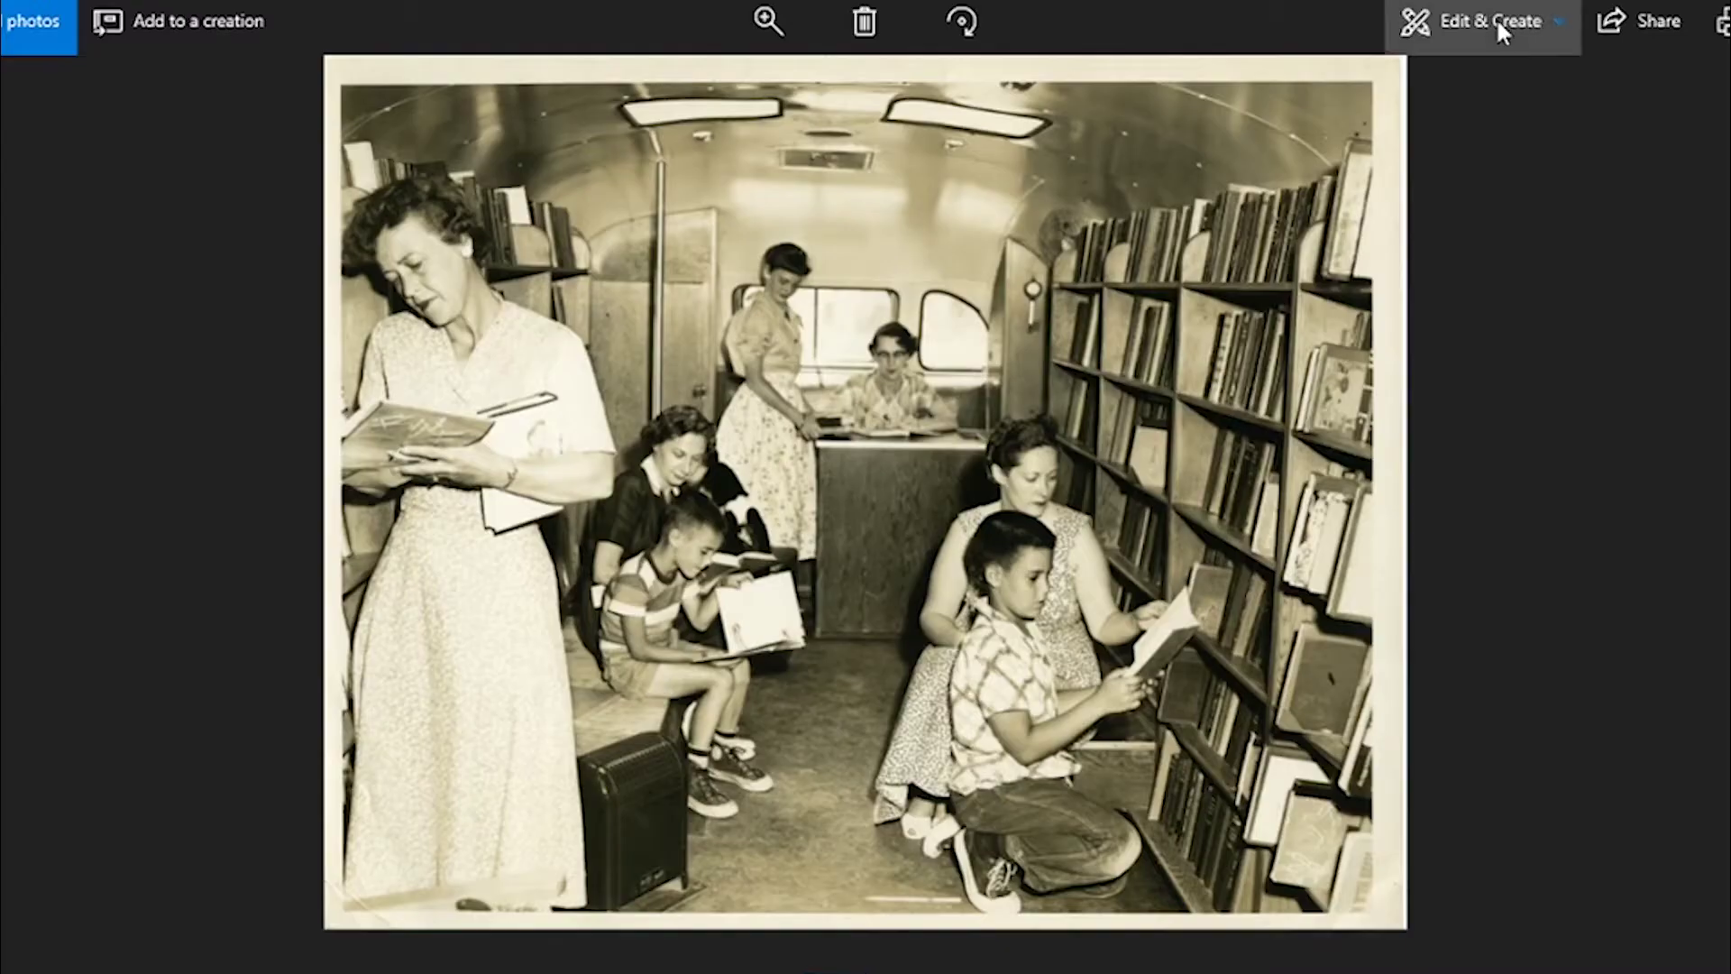
{"action": "left_click", "coordinate": [1495, 19]}
{"action": "left_click", "coordinate": [1442, 84]}
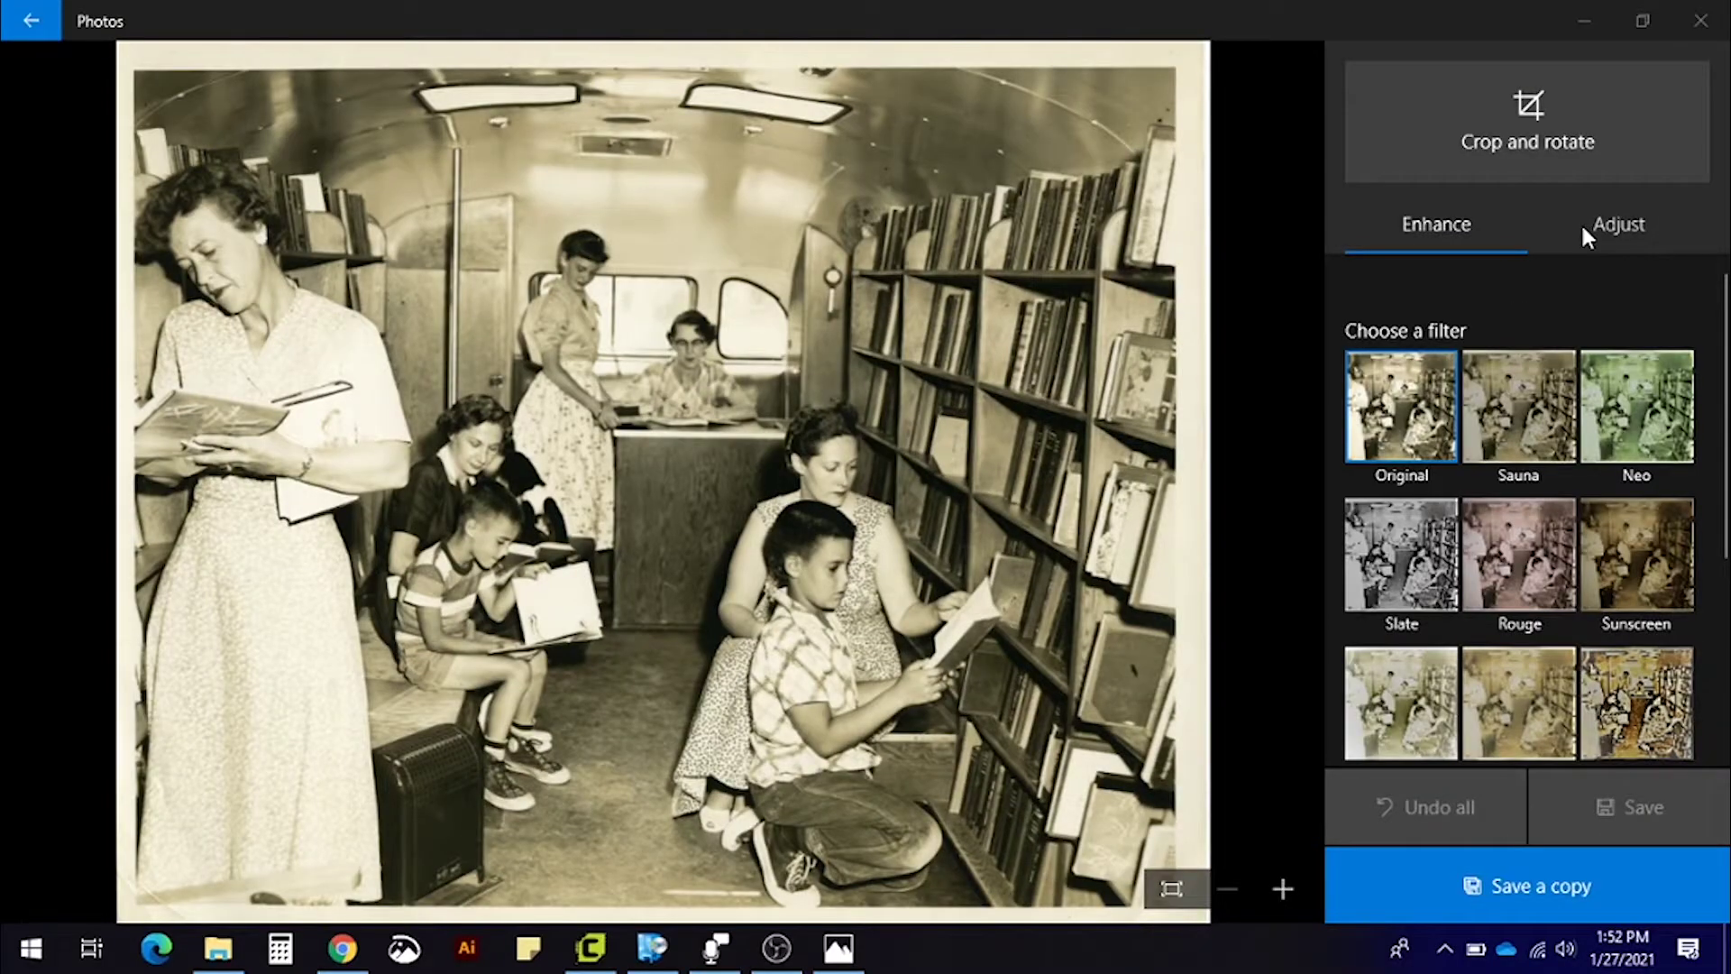
Drop the Color adjustment to -49 for grayscale and save a copy in Desktop\New folder
{"action": "left_click", "coordinate": [1633, 226]}
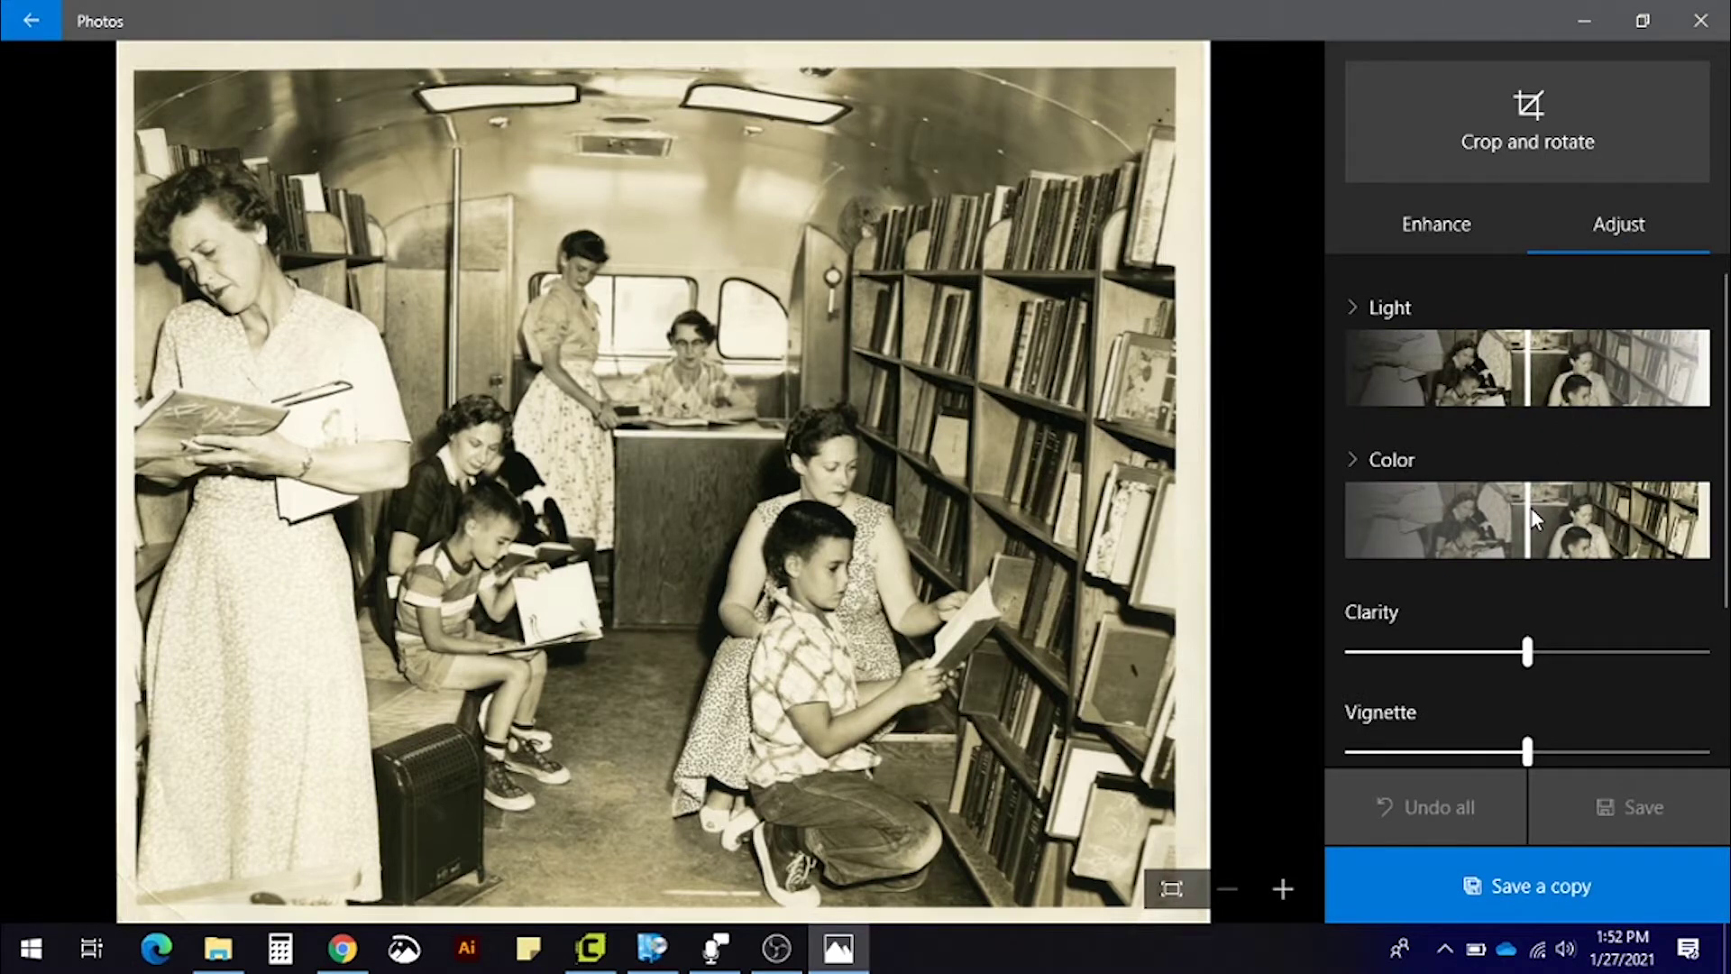
{"action": "left_click_drag", "start_coordinate": [1531, 507], "coordinate": [1289, 500]}
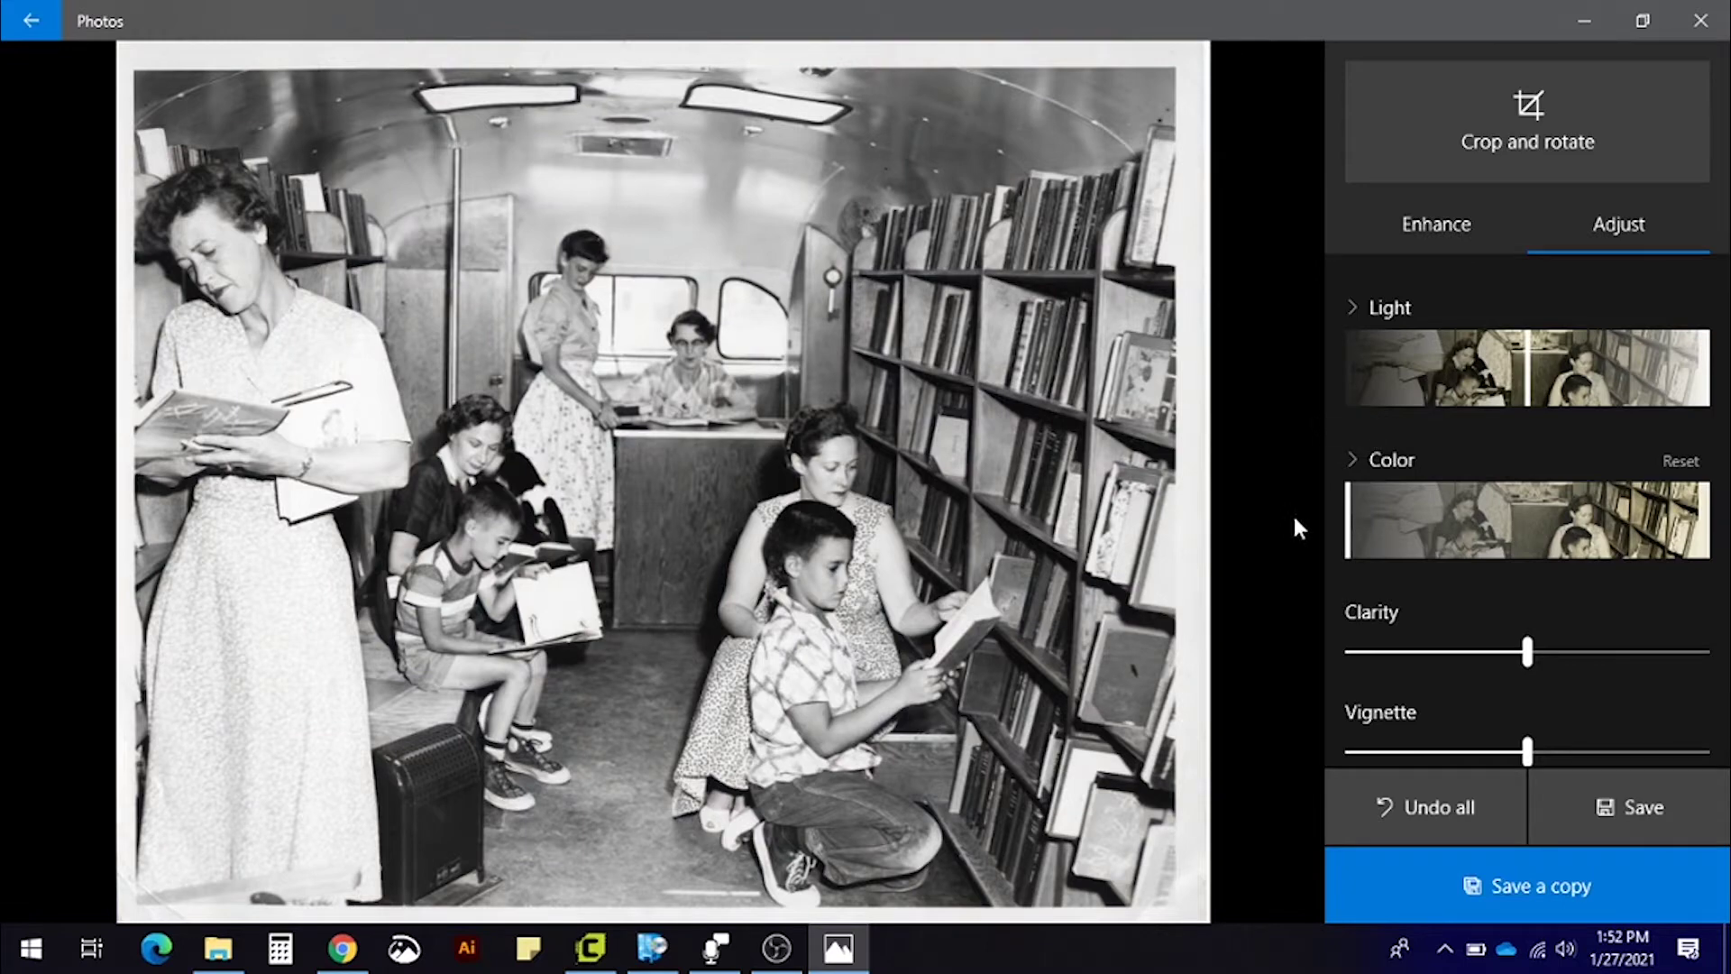
{"action": "left_click", "coordinate": [1506, 873]}
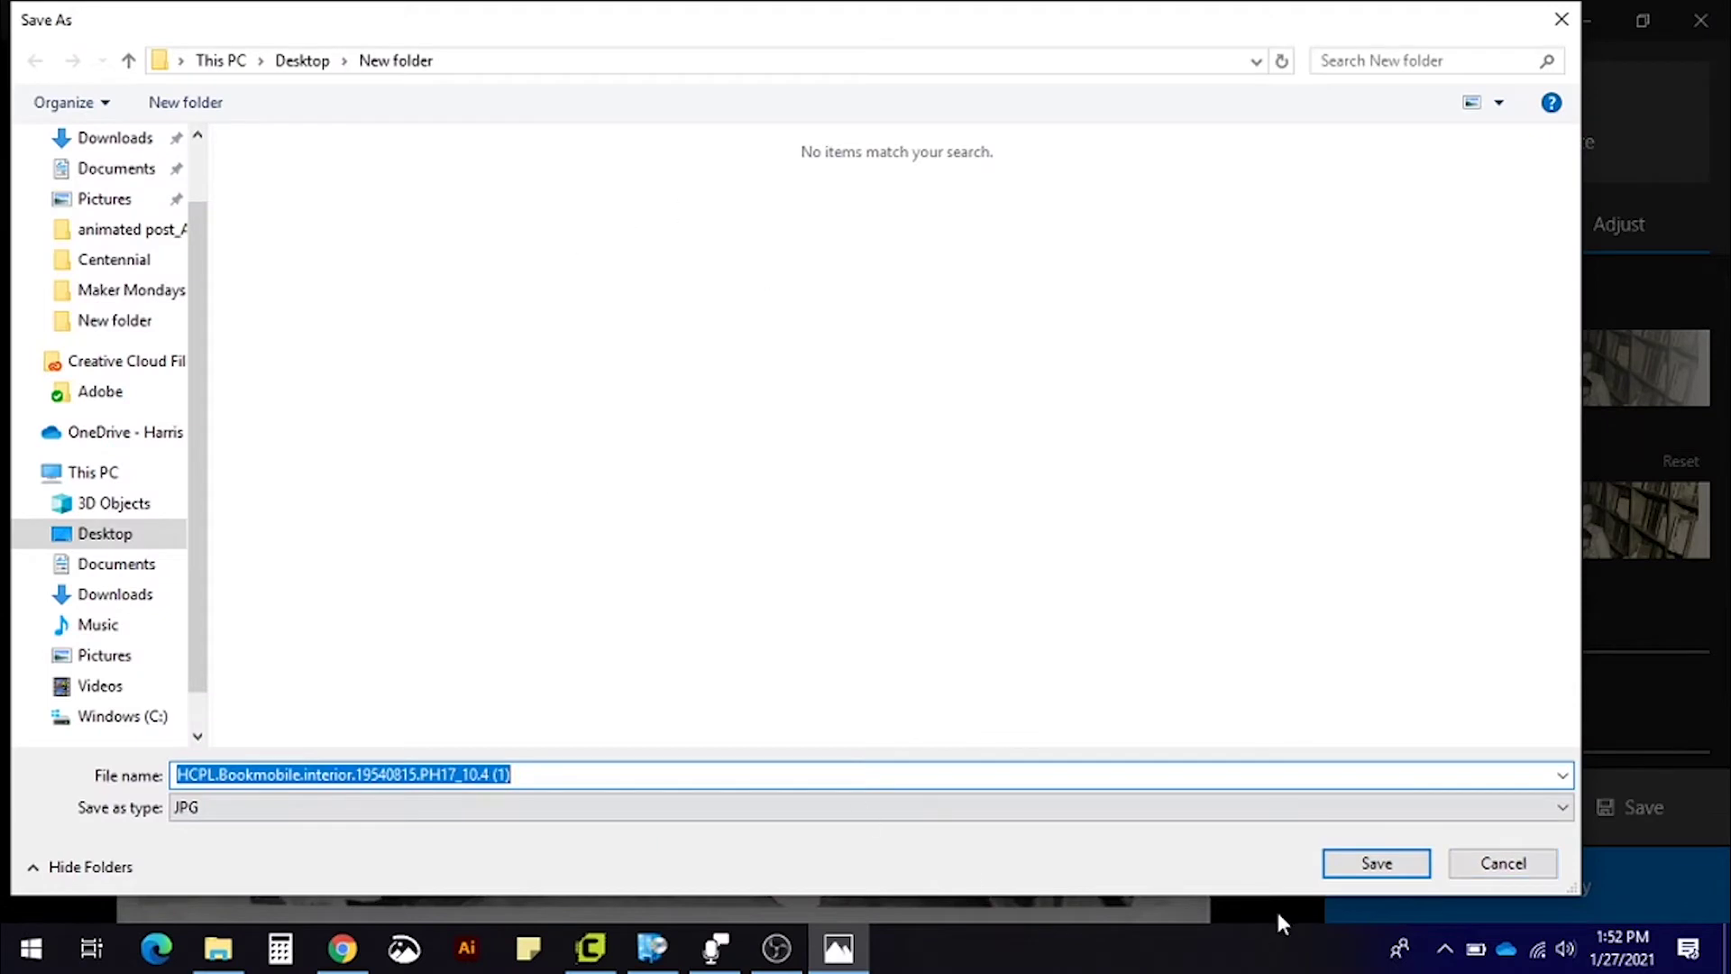
{"action": "left_click", "coordinate": [1374, 862]}
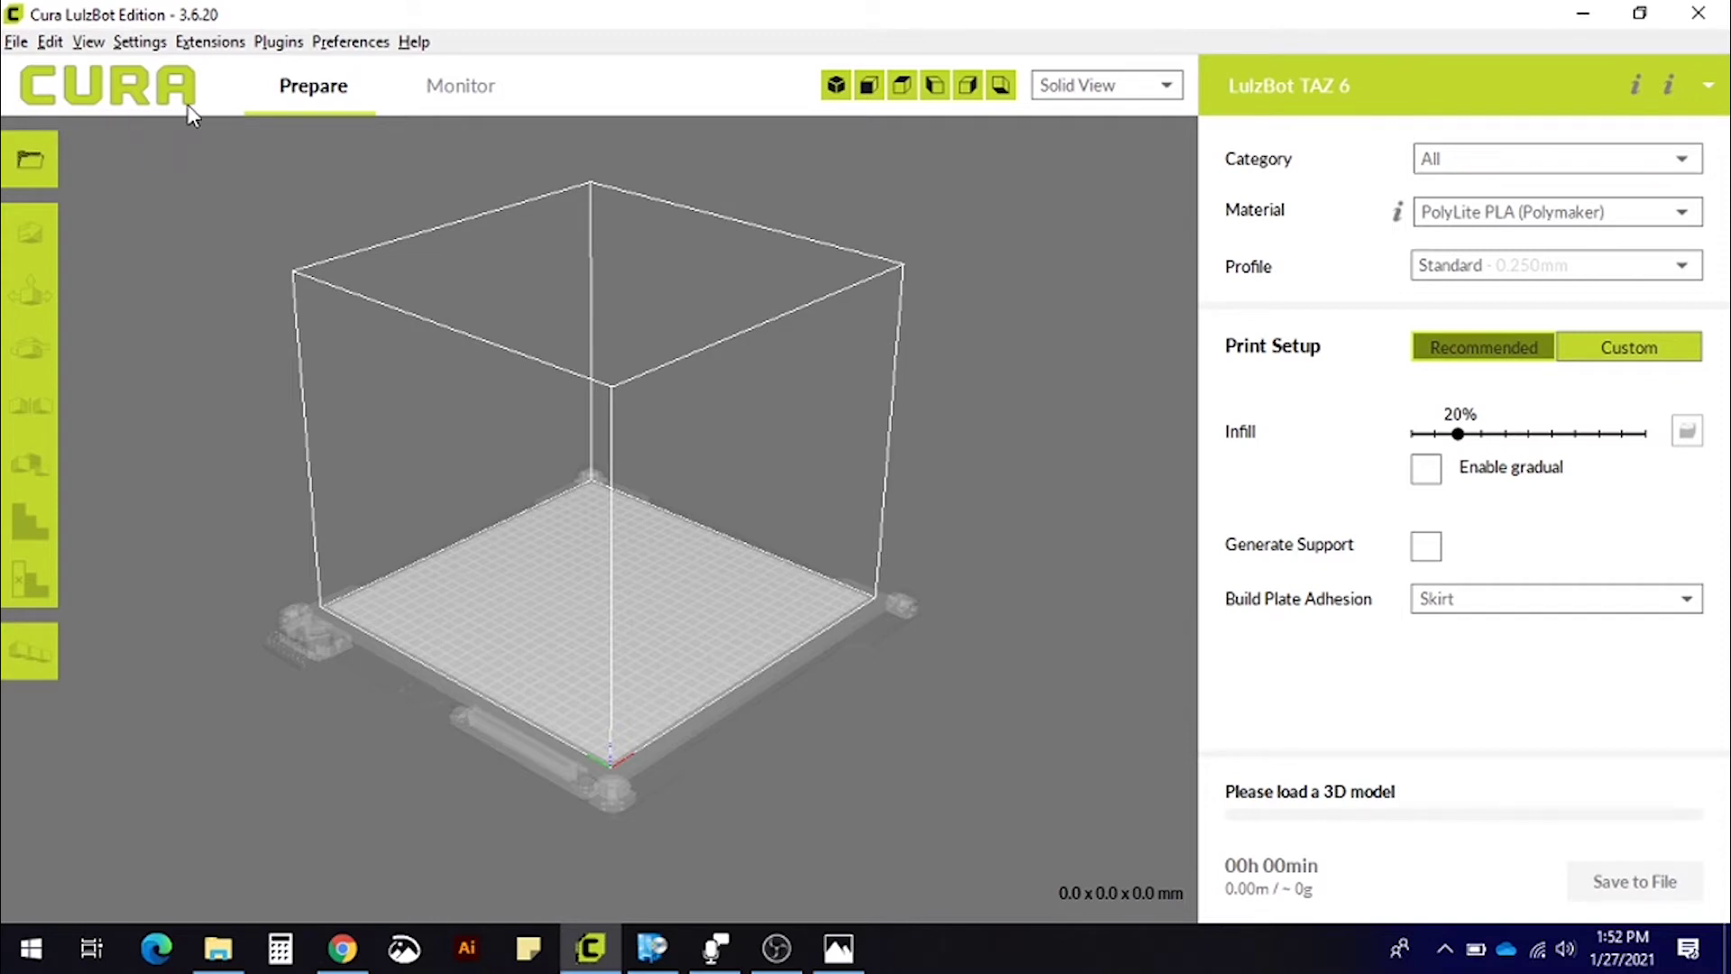
Load the bookmobile JPG from New folder into Cura via File > Open File(s)
{"action": "left_click", "coordinate": [14, 42]}
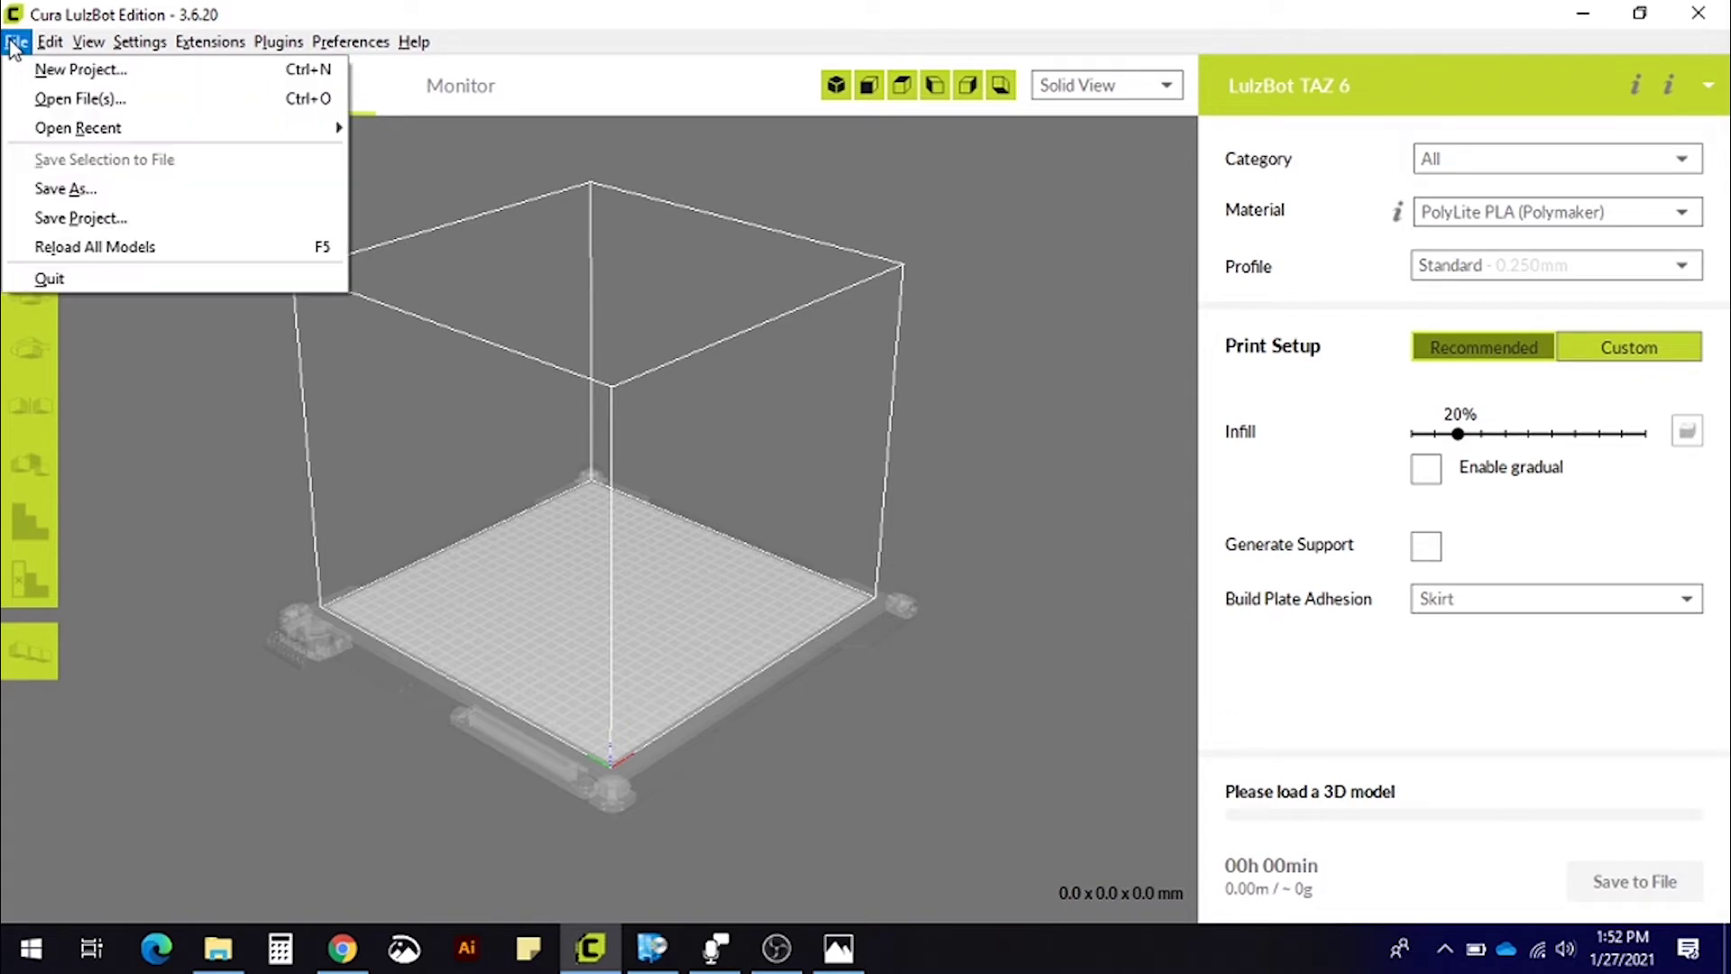
{"action": "left_click", "coordinate": [43, 102]}
{"action": "left_click", "coordinate": [273, 229]}
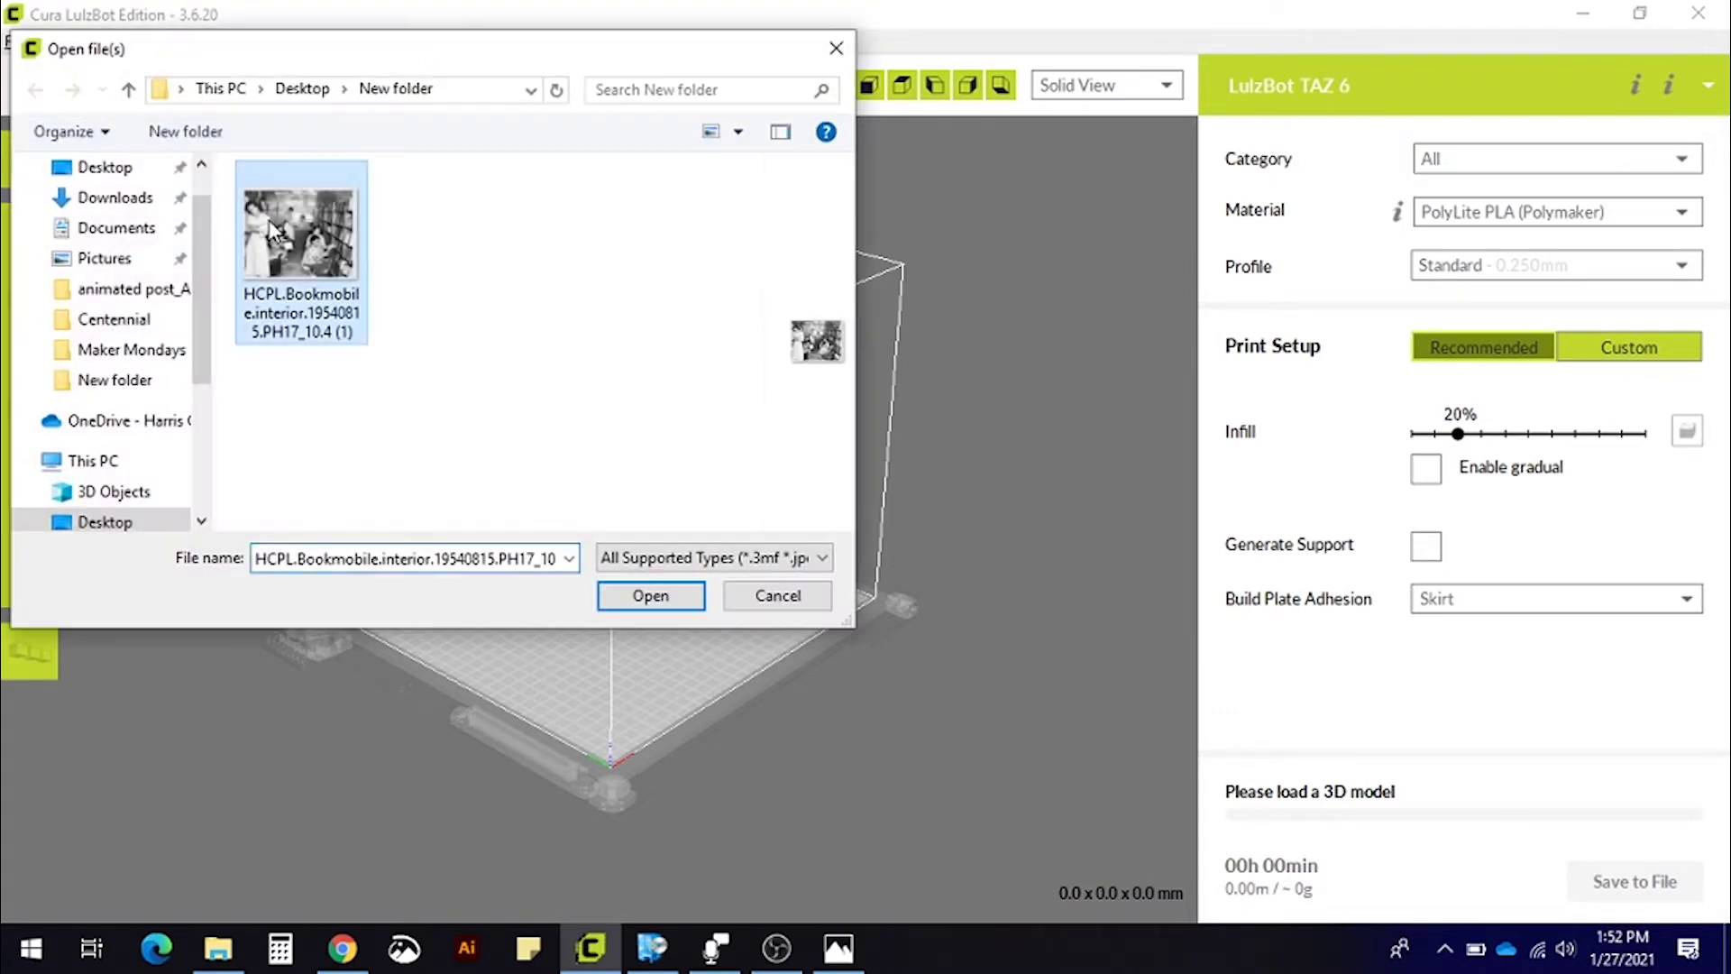
{"action": "left_click", "coordinate": [637, 598]}
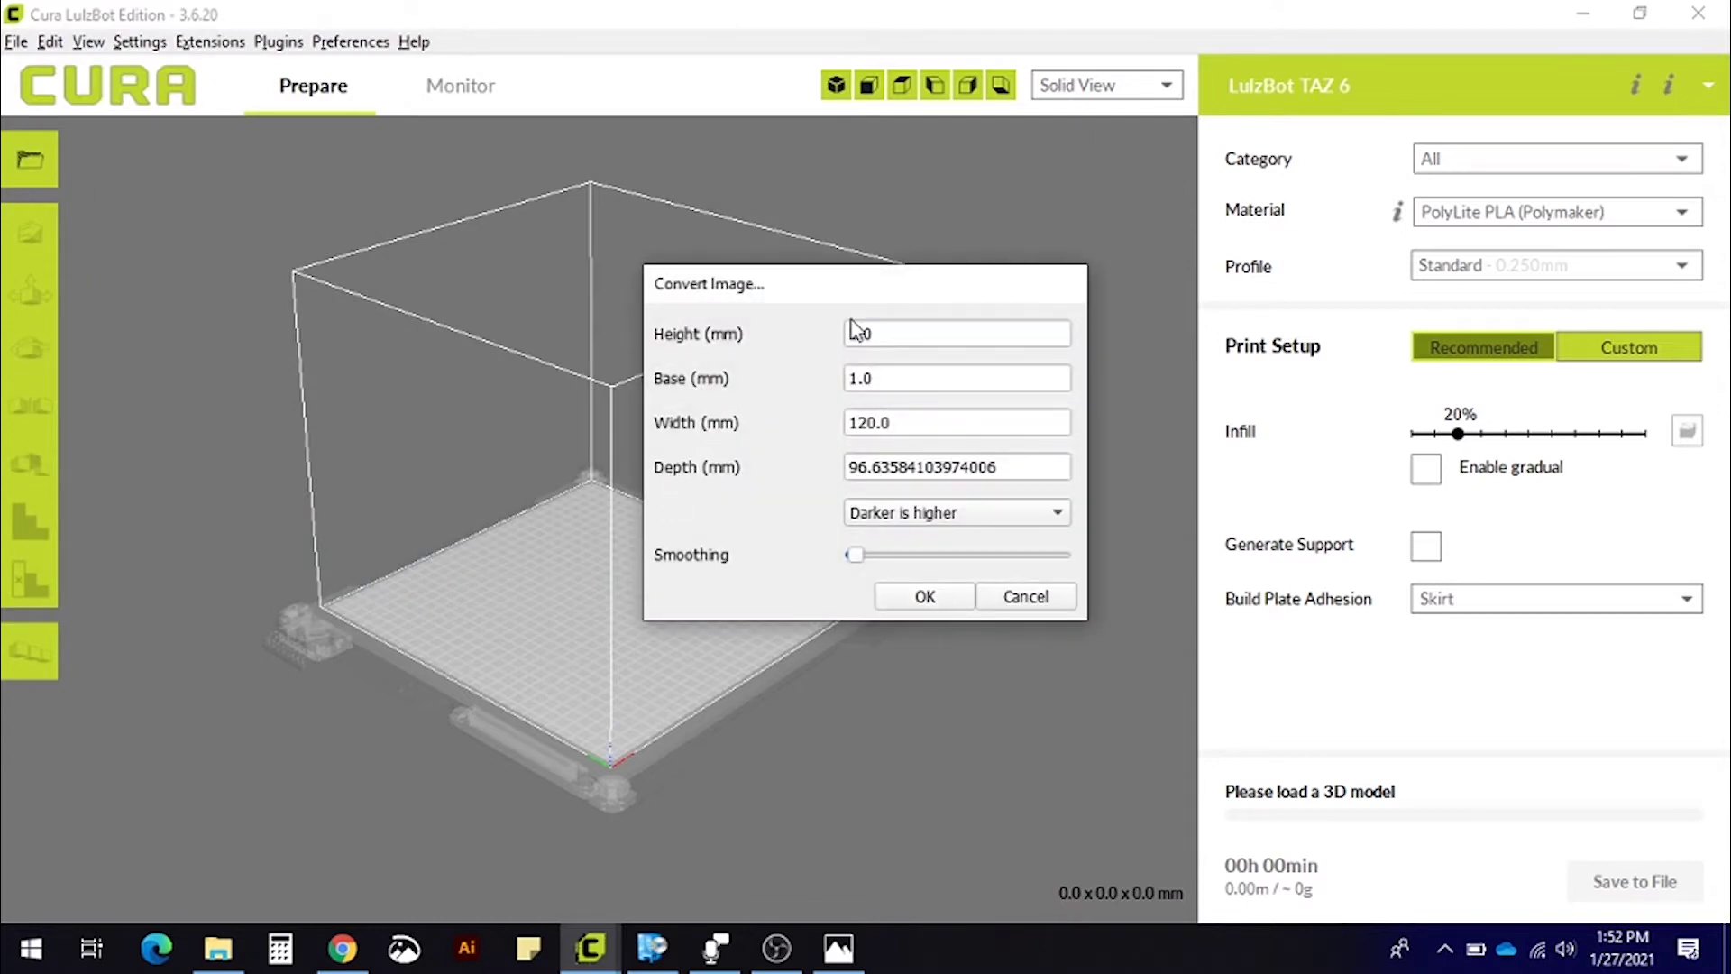
Convert the image with Height 3 mm, Width 50 mm and Darker is higher
{"action": "double_click", "coordinate": [894, 330]}
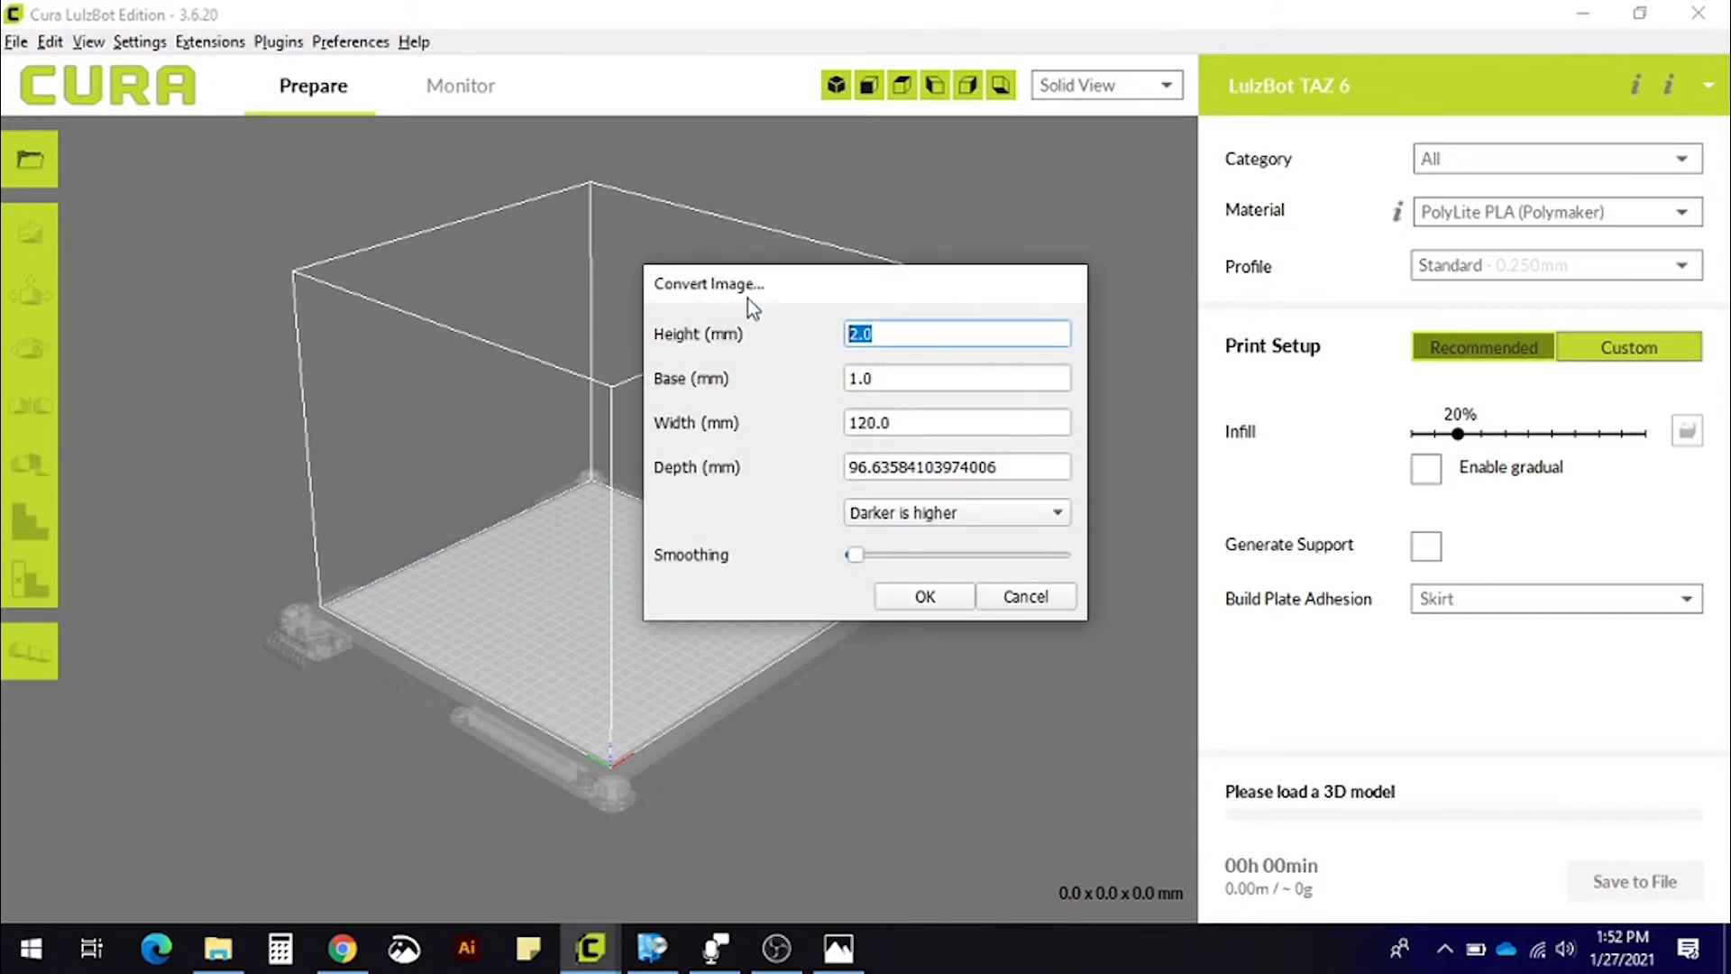
{"action": "type", "text": "3"}
{"action": "double_click", "coordinate": [929, 421]}
{"action": "type", "text": "50"}
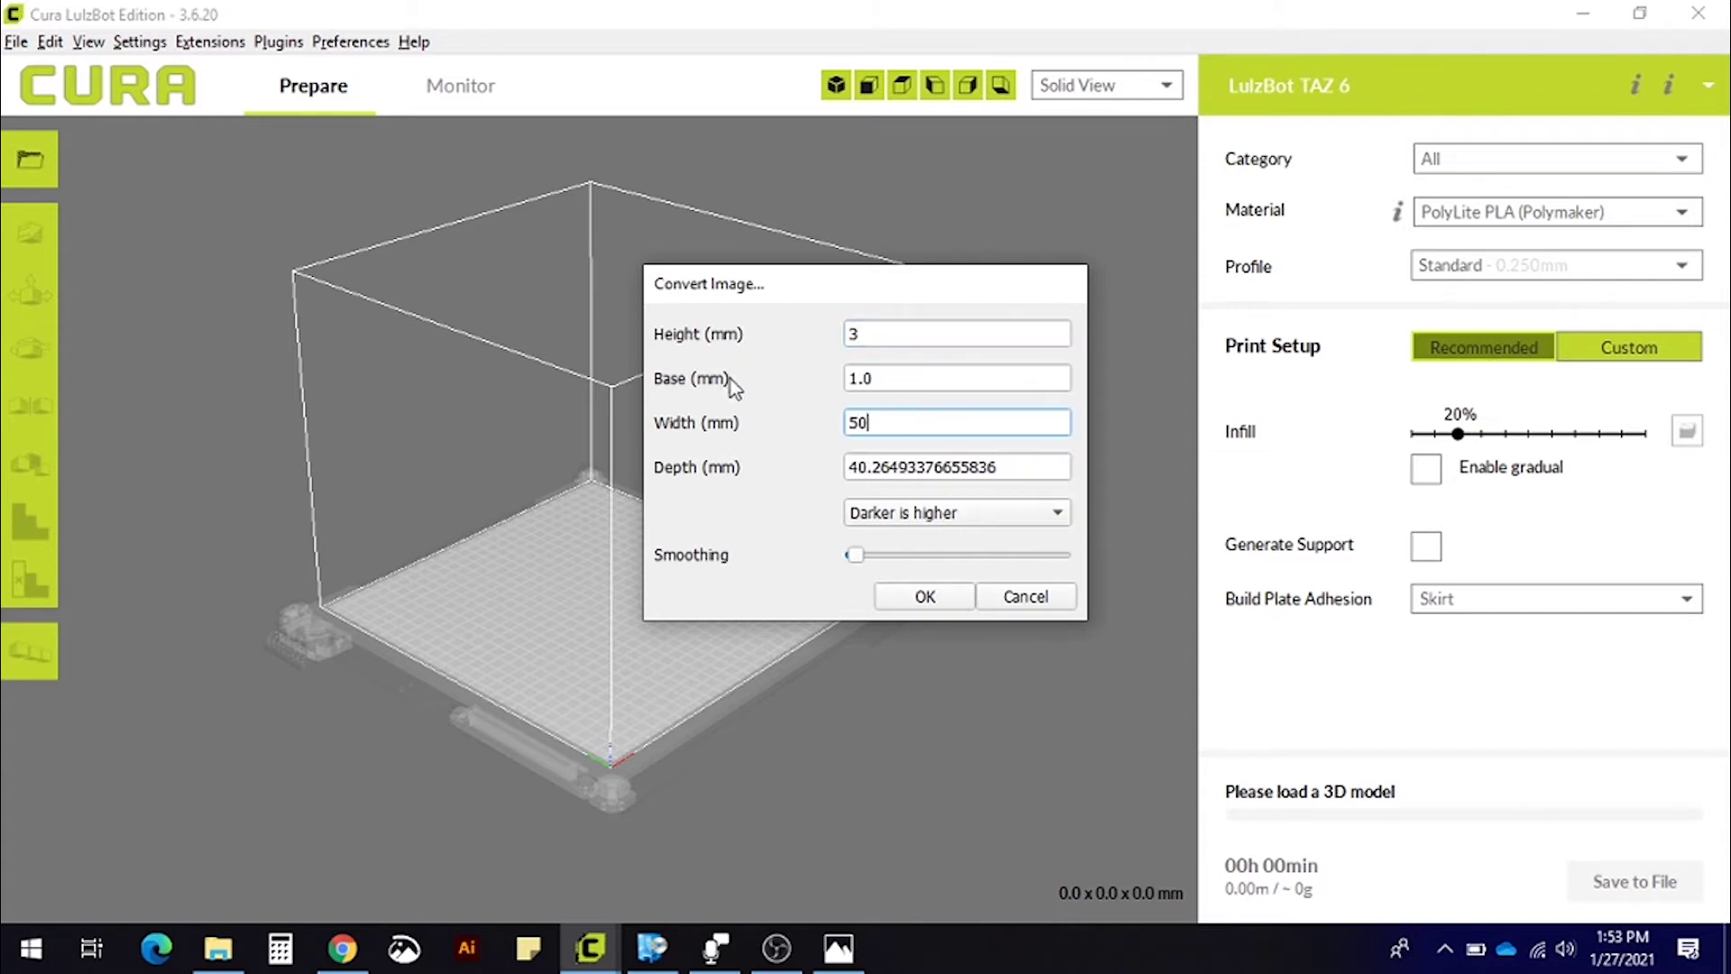
{"action": "left_click", "coordinate": [942, 512]}
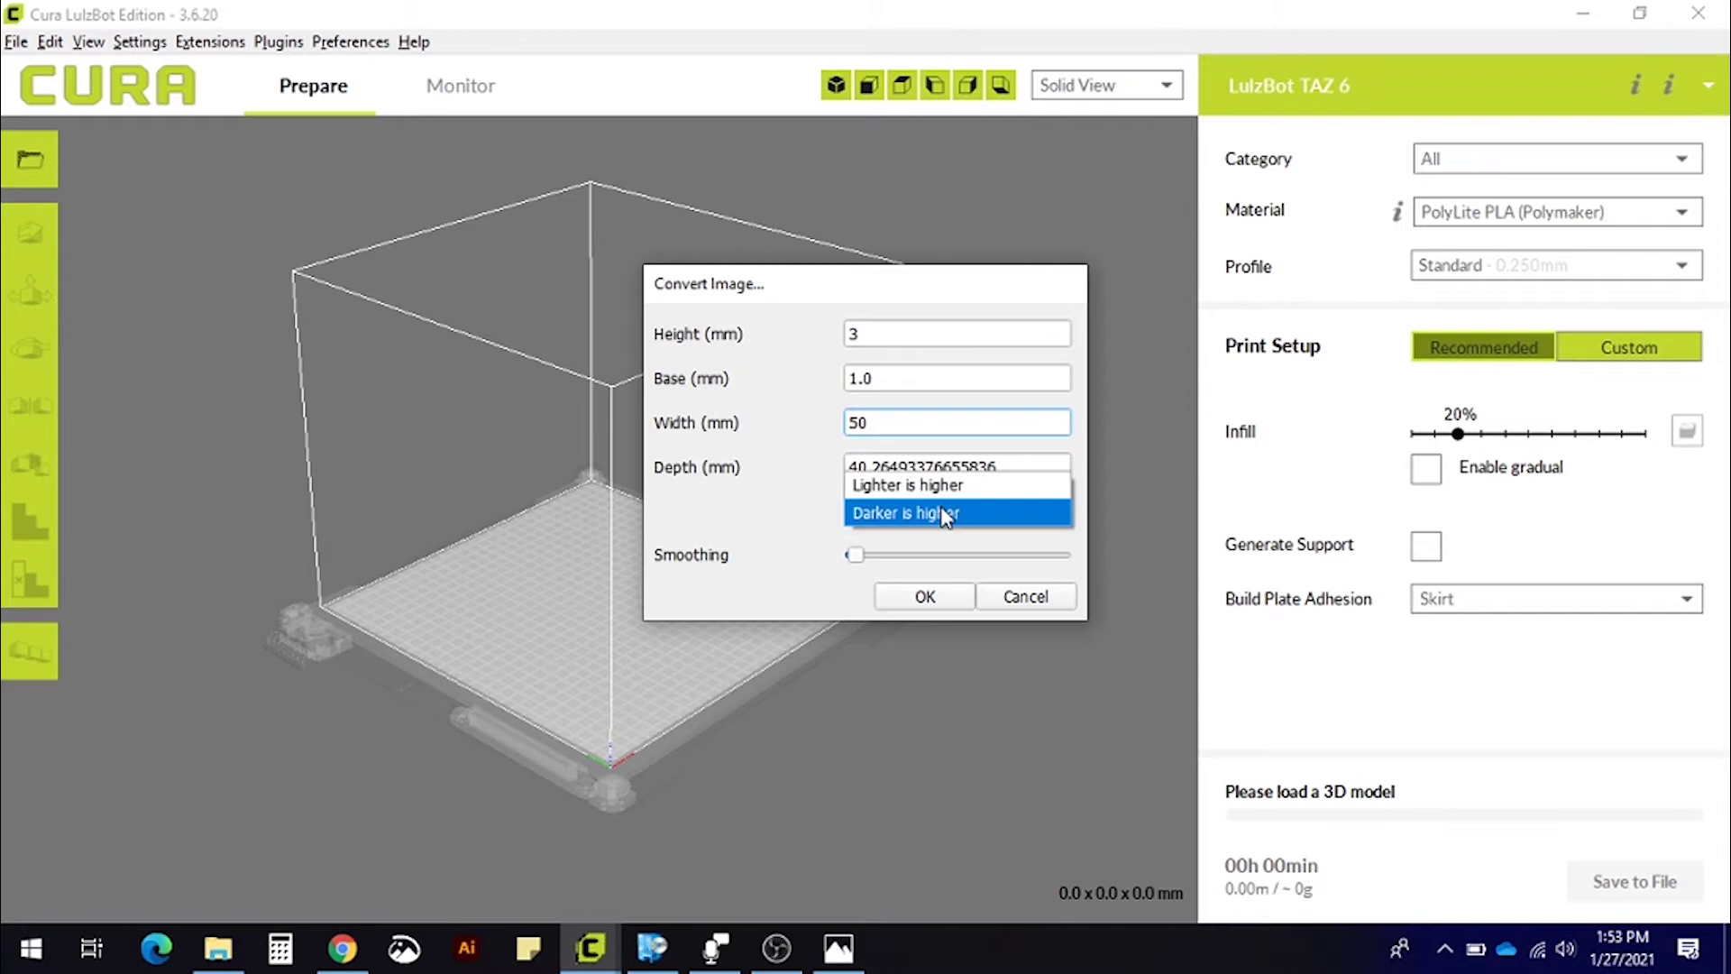
{"action": "left_click", "coordinate": [943, 512]}
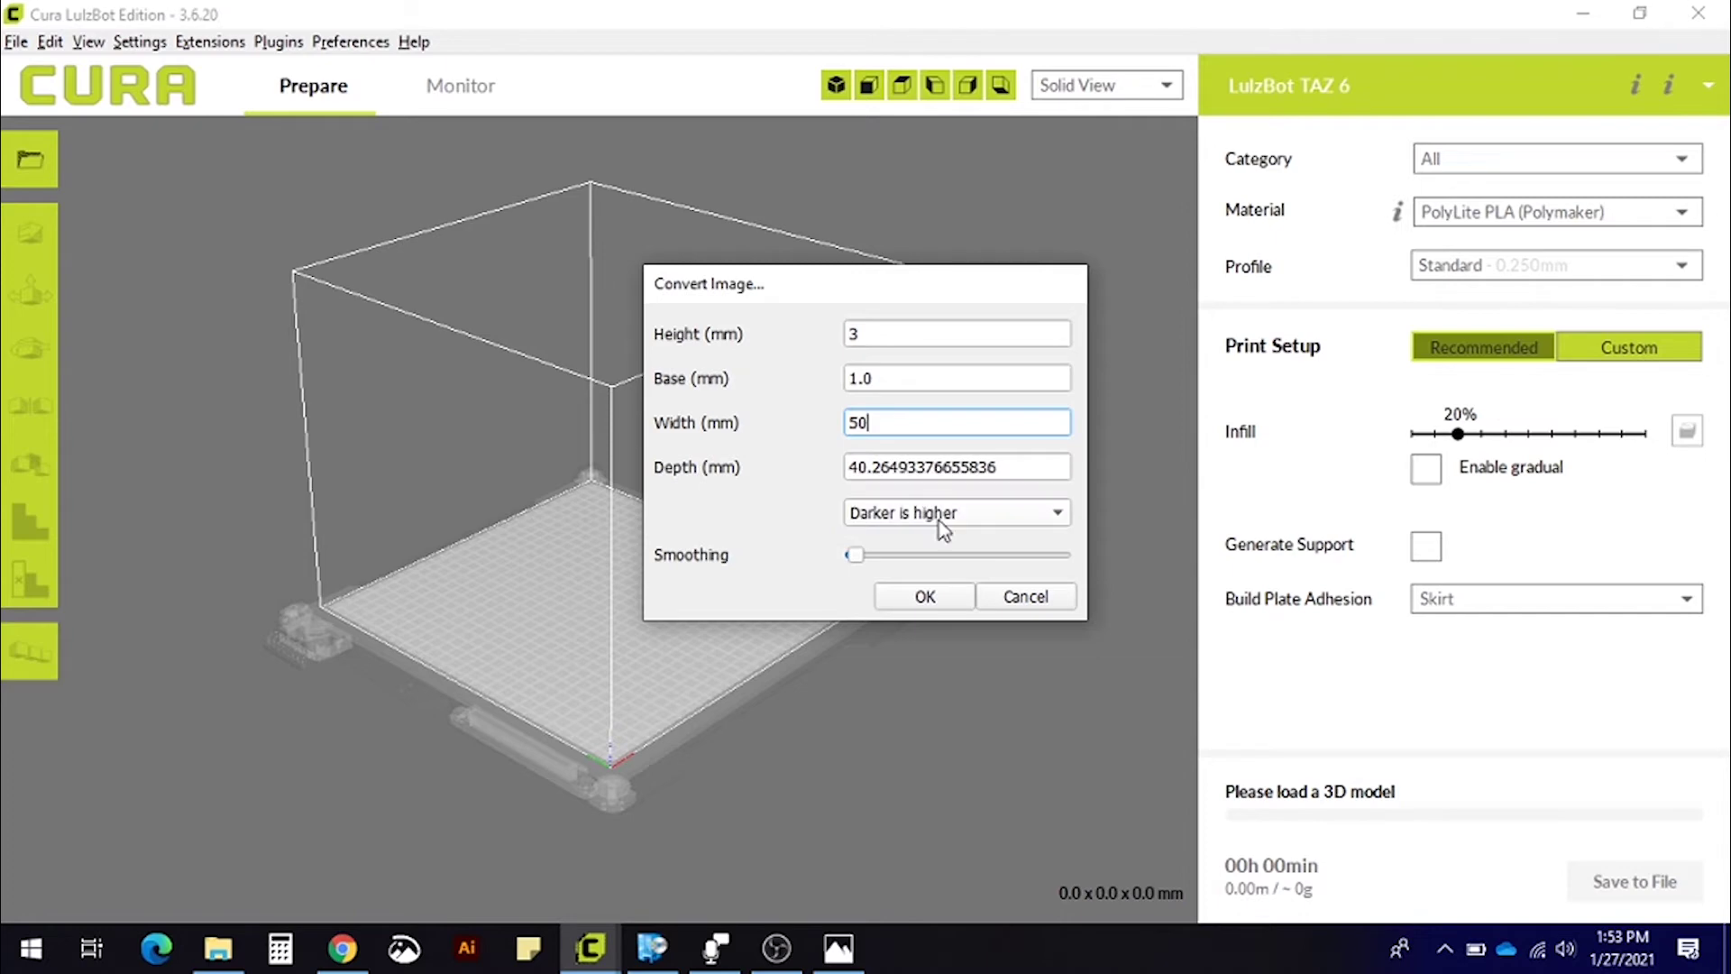
{"action": "left_click", "coordinate": [925, 597]}
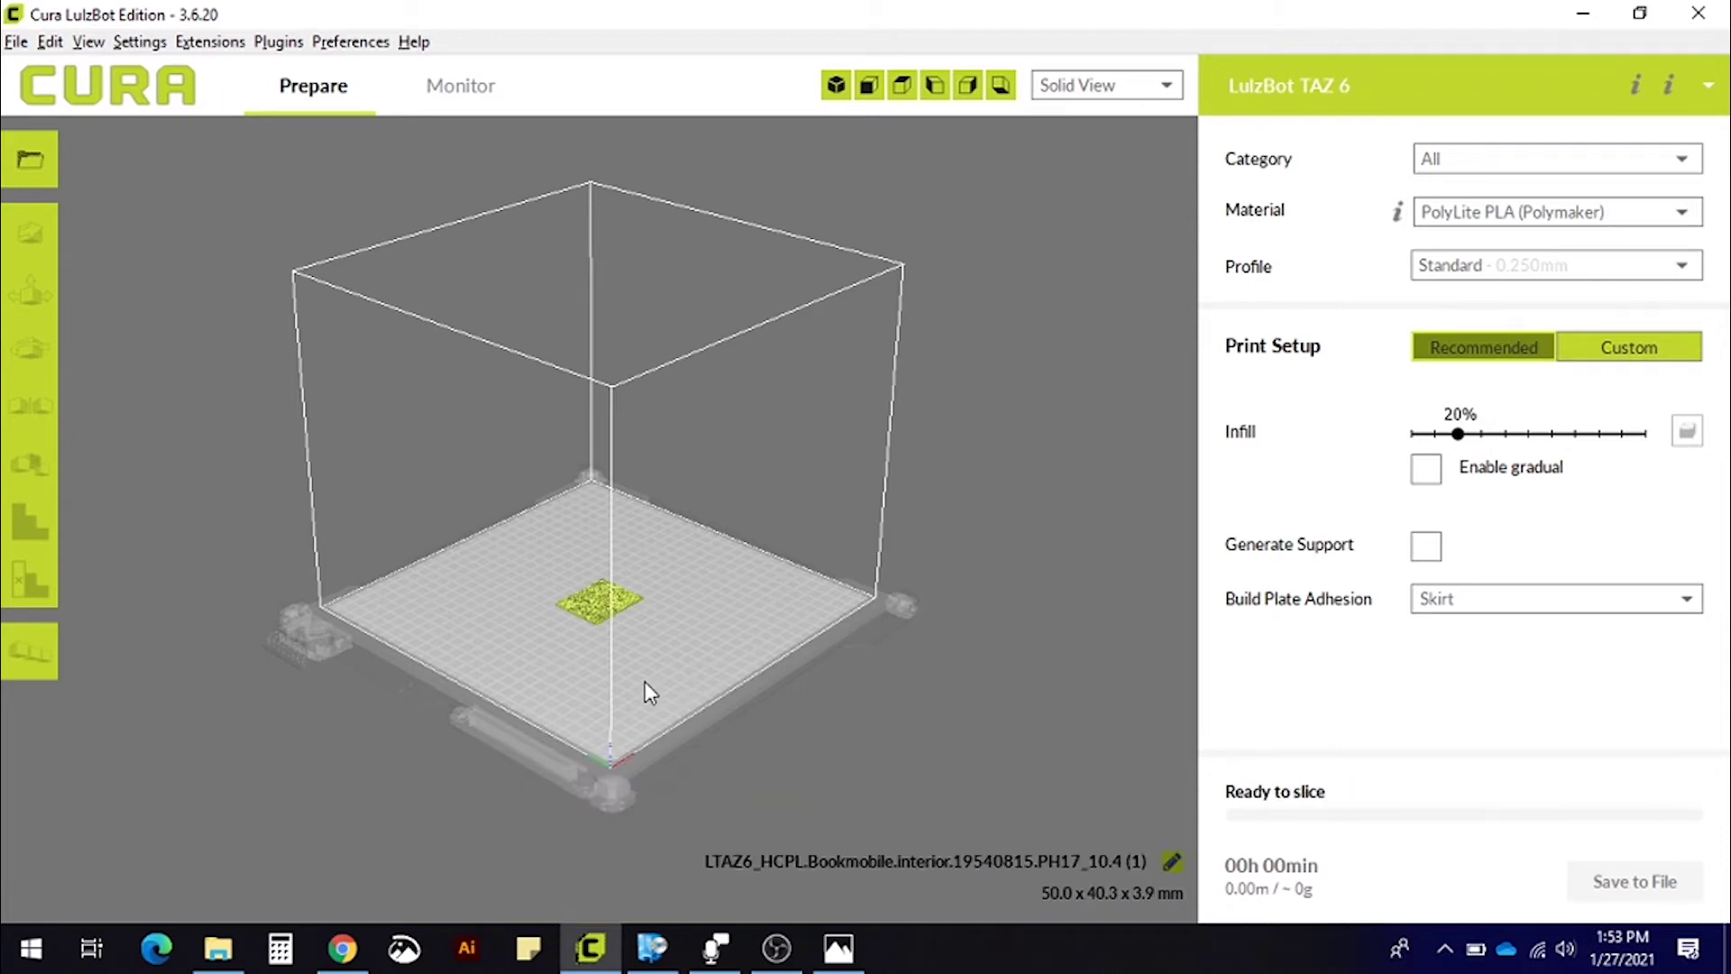
Orbit, zoom and pan around the relief, ending in top view while slicing completes
{"action": "scroll", "coordinate": [645, 682], "scroll_direction": "up", "scroll_amount": 10}
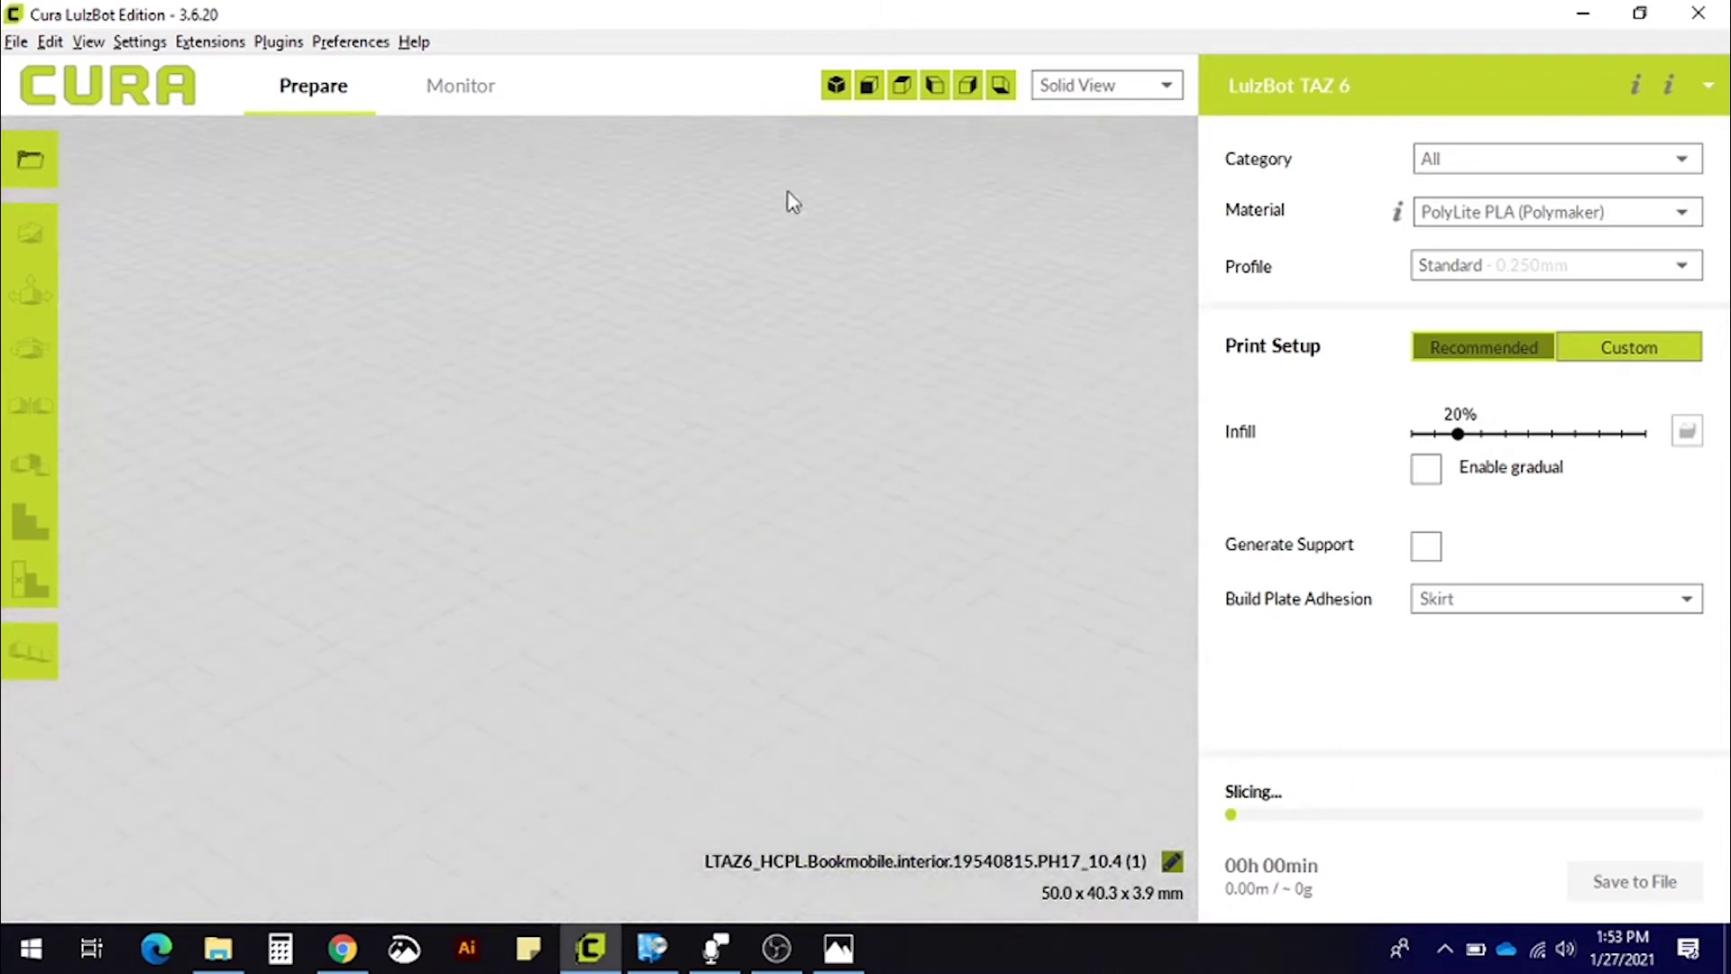
{"action": "scroll", "coordinate": [791, 200], "scroll_direction": "down", "scroll_amount": 10}
{"action": "right_click_drag", "start_coordinate": [891, 700], "coordinate": [784, 703]}
{"action": "right_click_drag", "start_coordinate": [932, 672], "coordinate": [691, 640]}
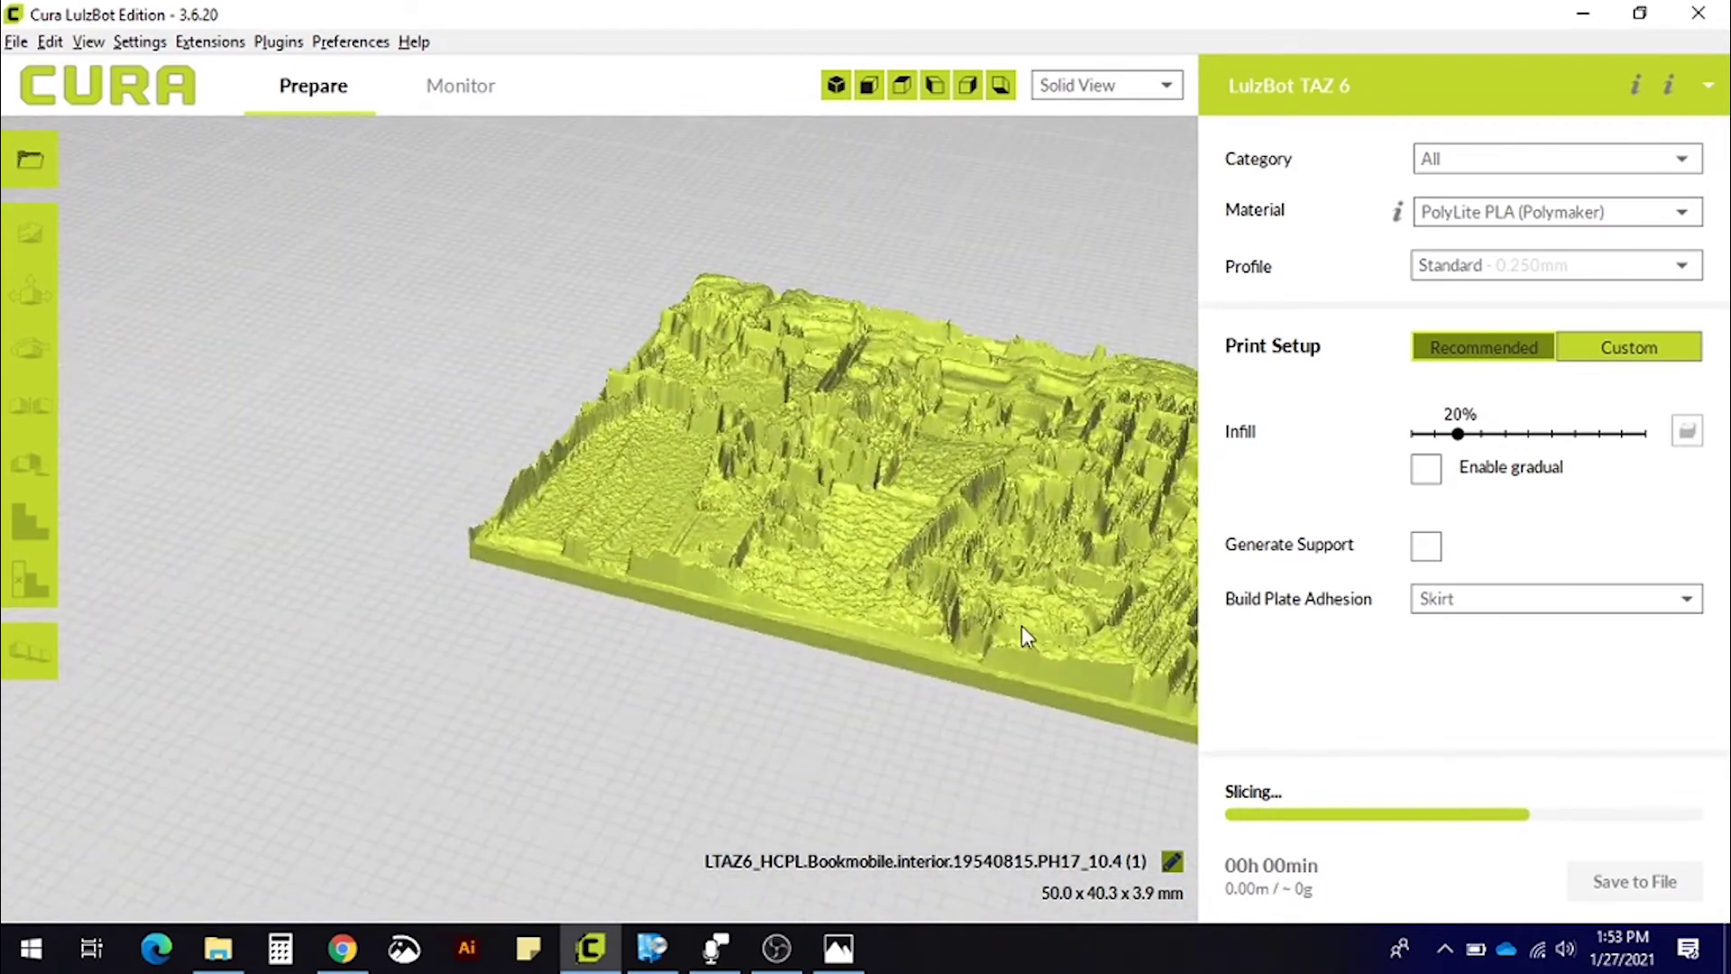
{"action": "right_click_drag", "start_coordinate": [1022, 625], "coordinate": [894, 597]}
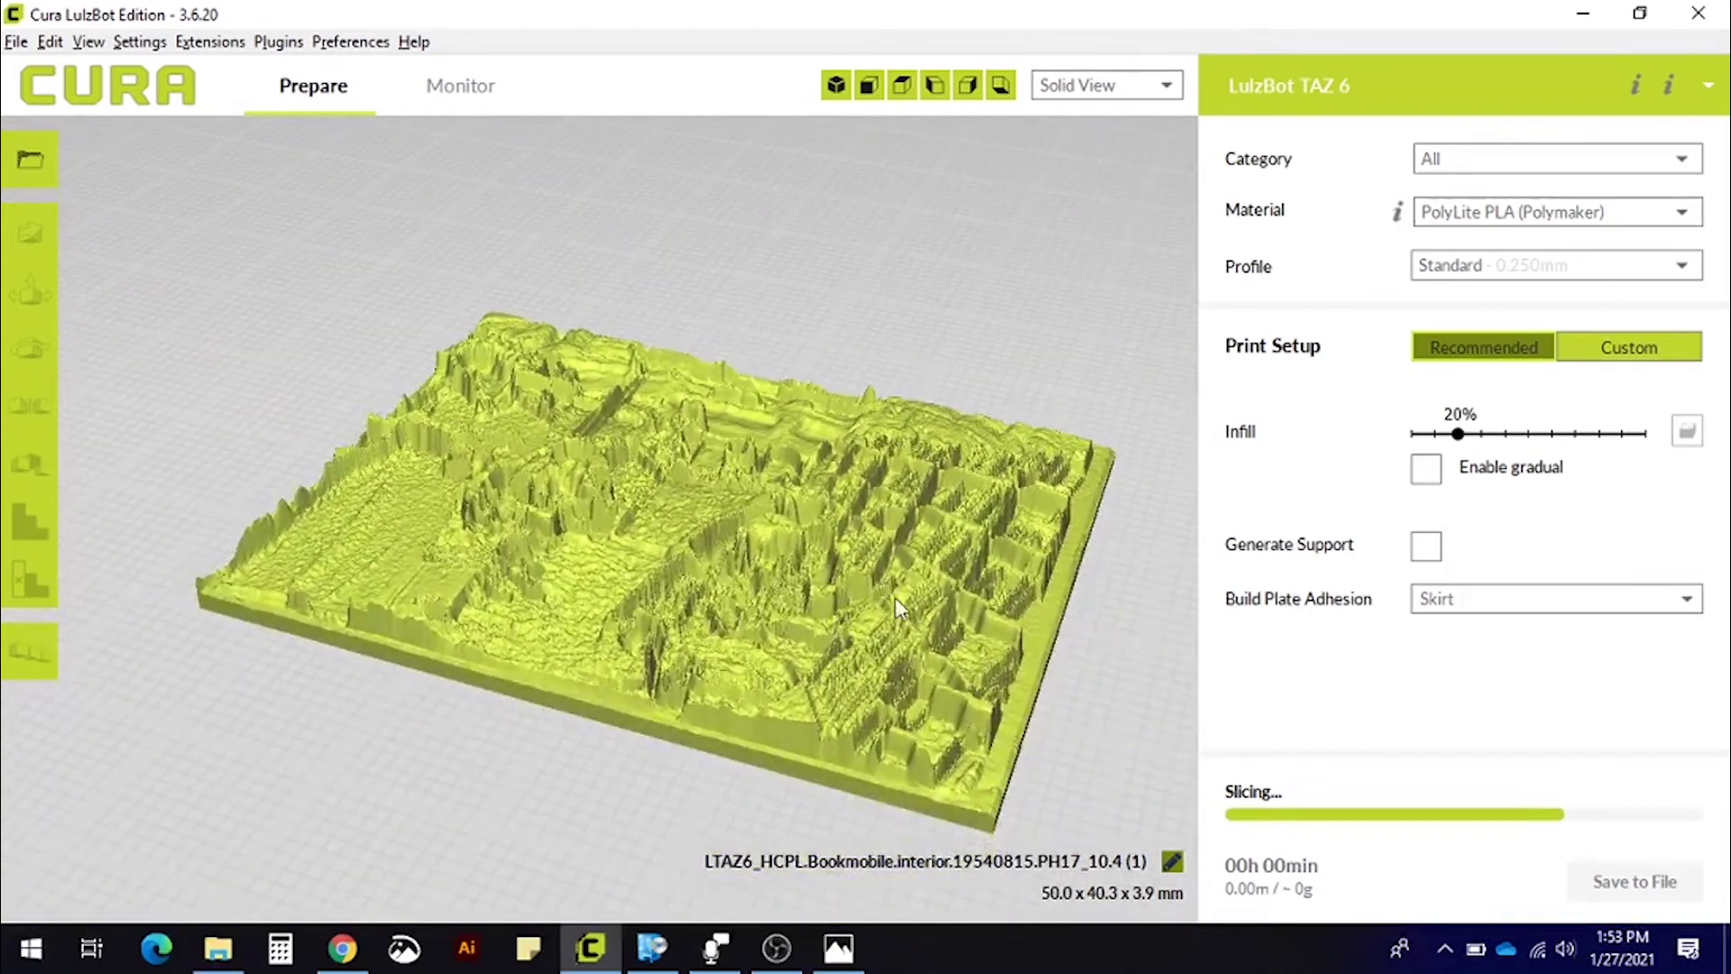
{"action": "right_click_drag", "start_coordinate": [598, 811], "coordinate": [812, 526]}
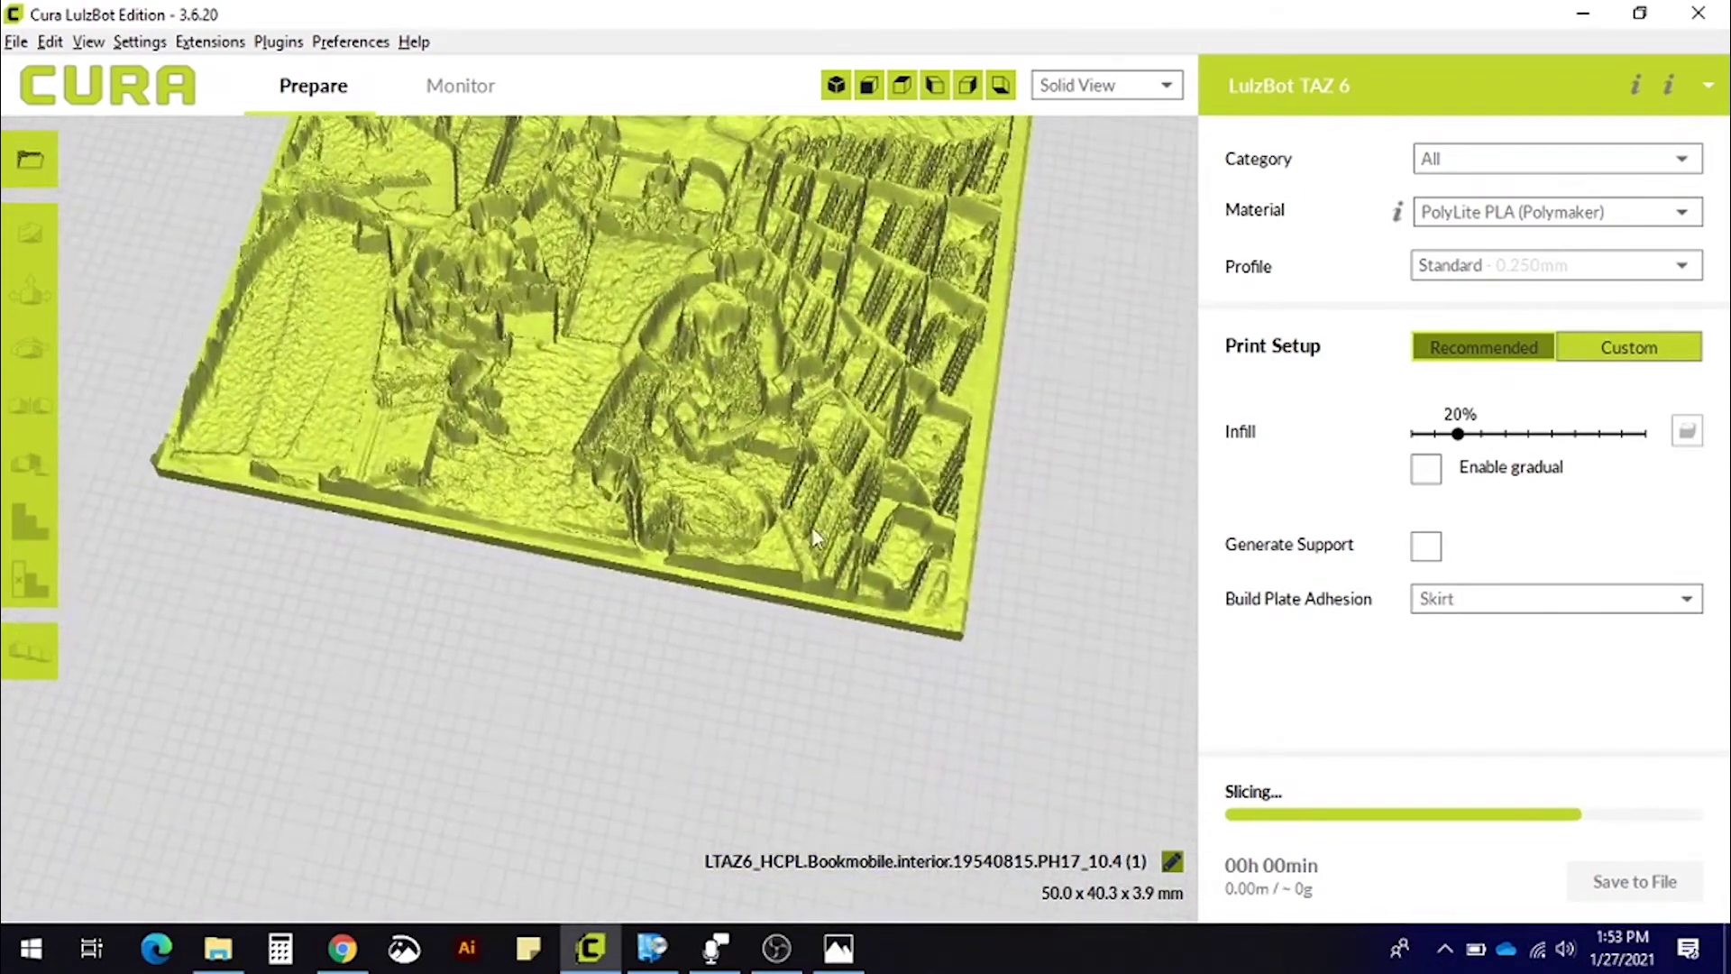
{"action": "left_click", "coordinate": [901, 85]}
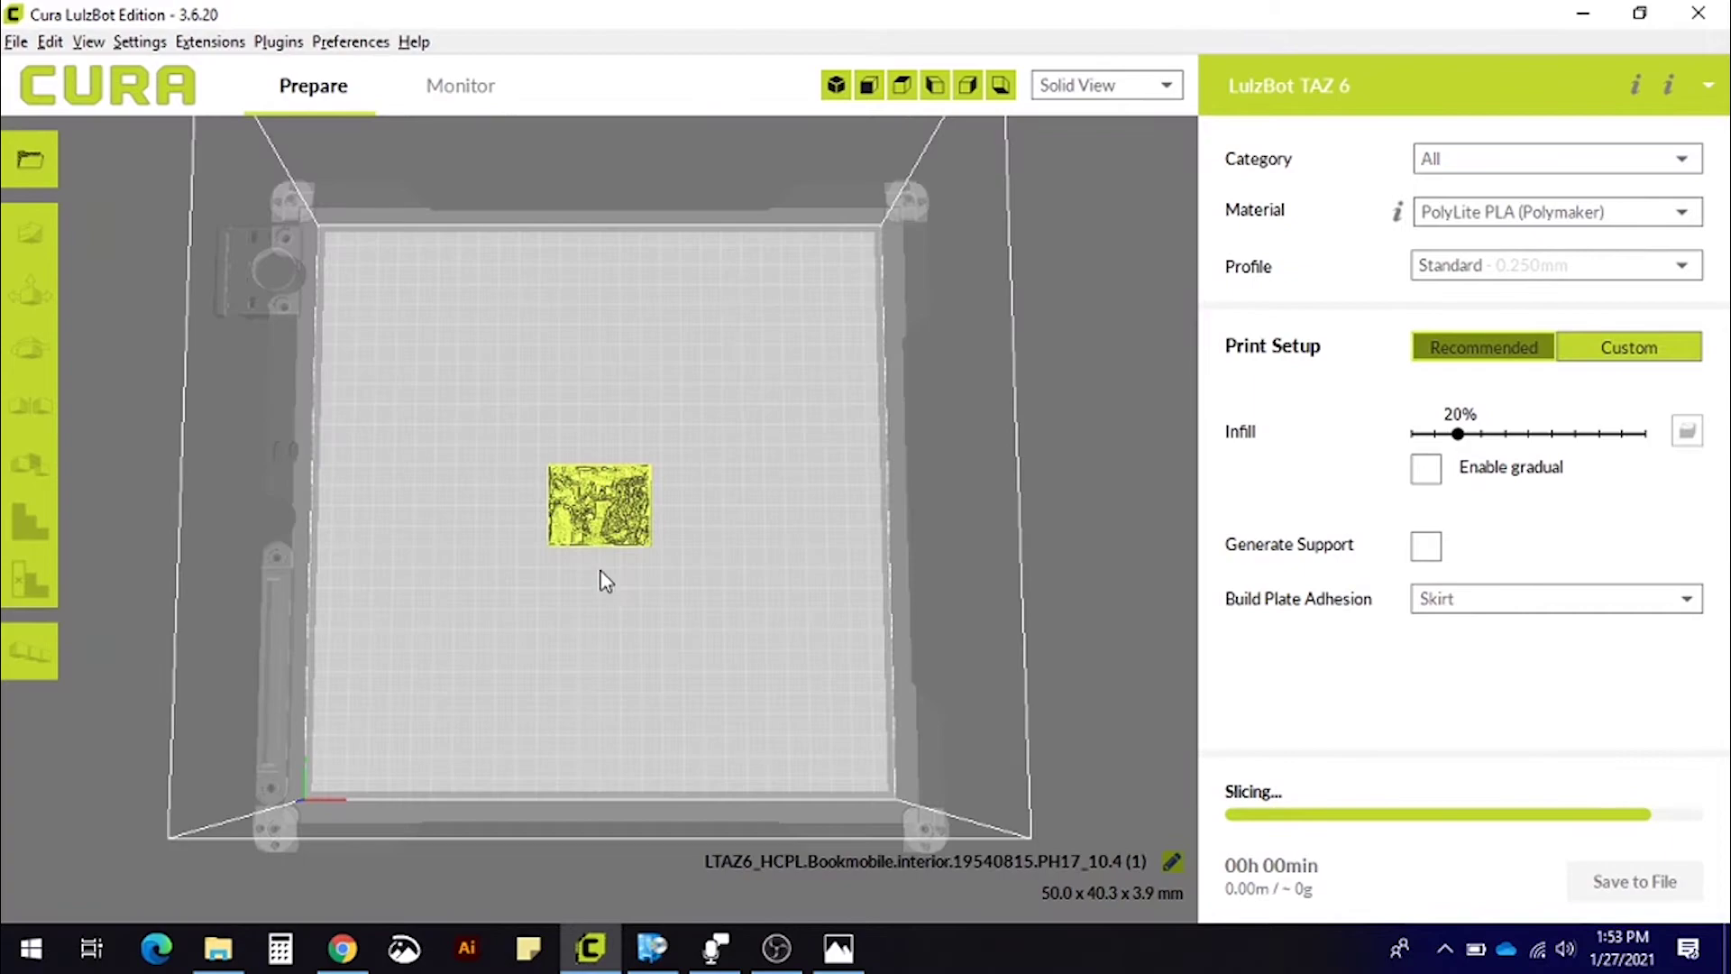
{"action": "scroll", "coordinate": [612, 563], "scroll_direction": "up", "scroll_amount": 6}
{"action": "scroll", "coordinate": [680, 643], "scroll_direction": "up", "scroll_amount": 4}
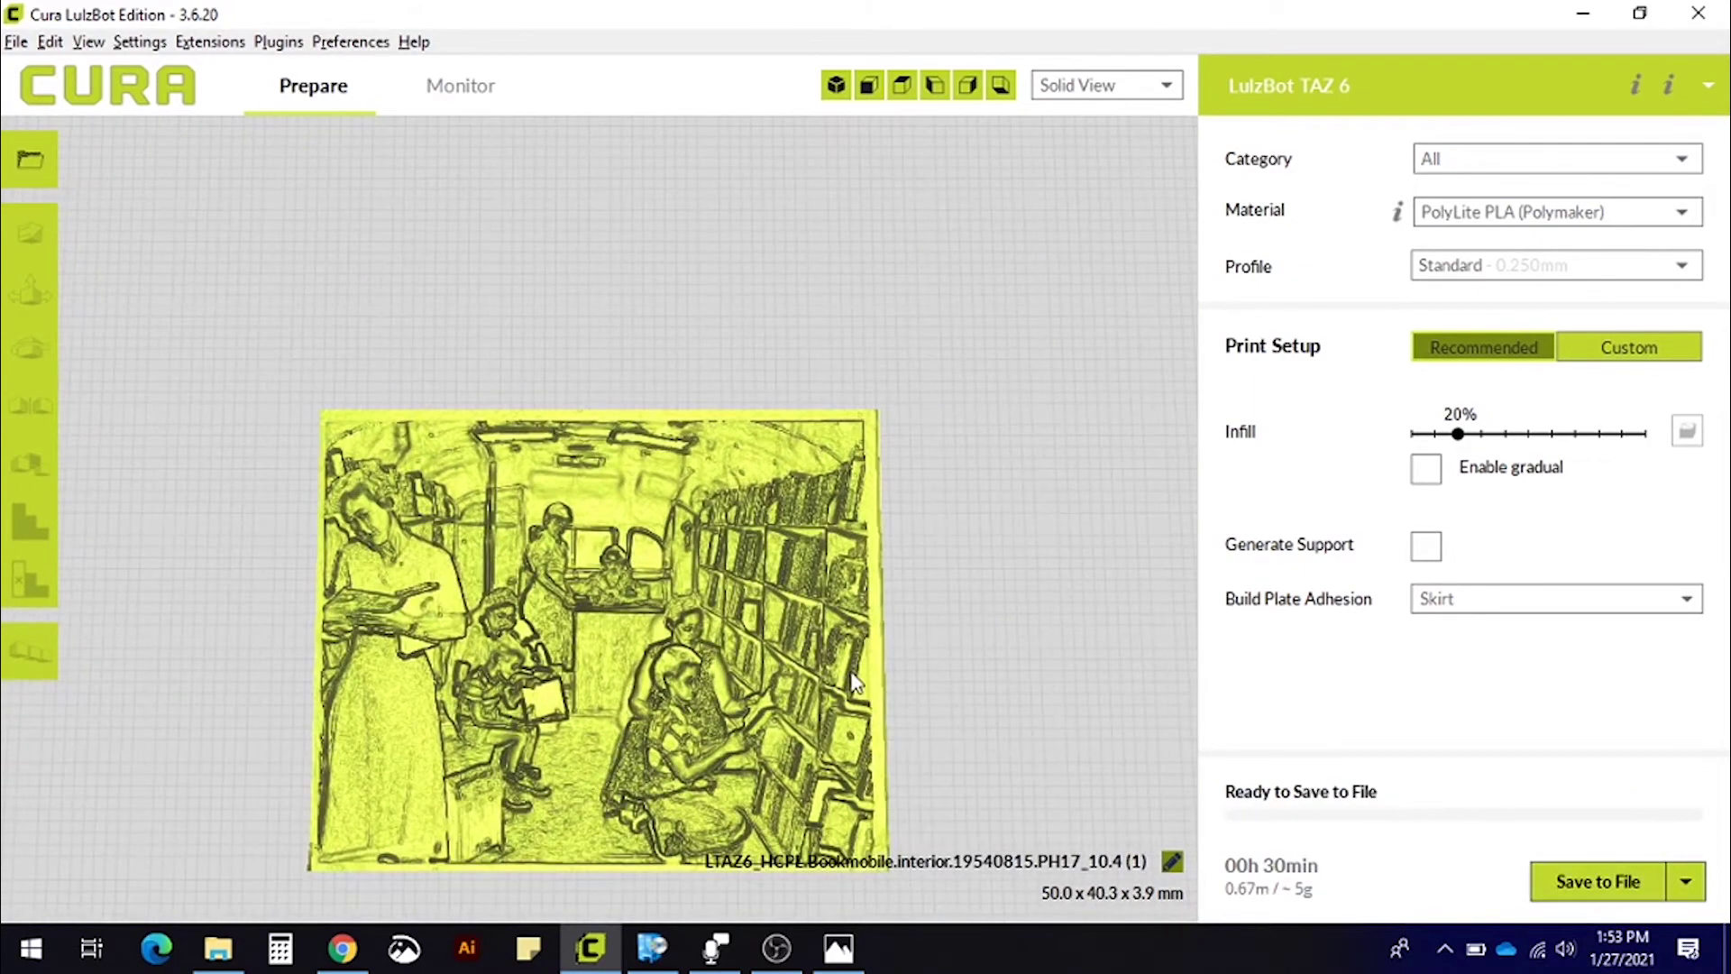
{"action": "scroll", "coordinate": [759, 667], "scroll_direction": "up", "scroll_amount": 1}
{"action": "middle_click_drag", "start_coordinate": [759, 667], "coordinate": [956, 633]}
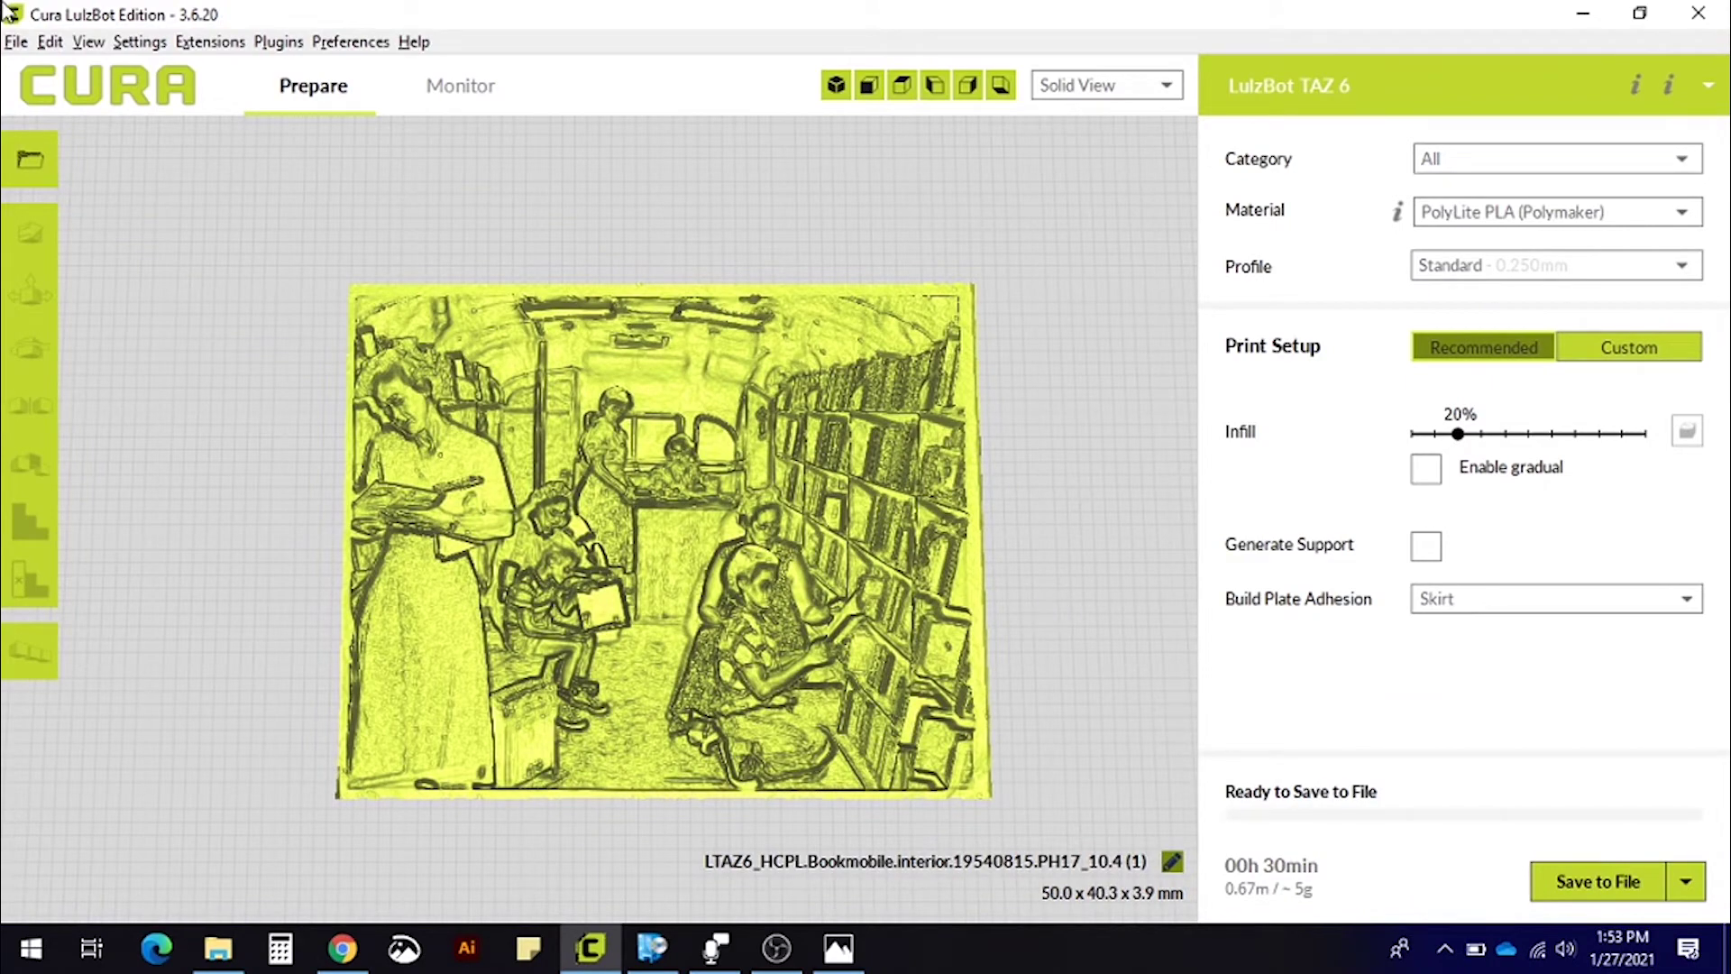
Save the relief as an STL File (ASCII) in New folder
{"action": "left_click", "coordinate": [15, 42]}
{"action": "left_click", "coordinate": [69, 186]}
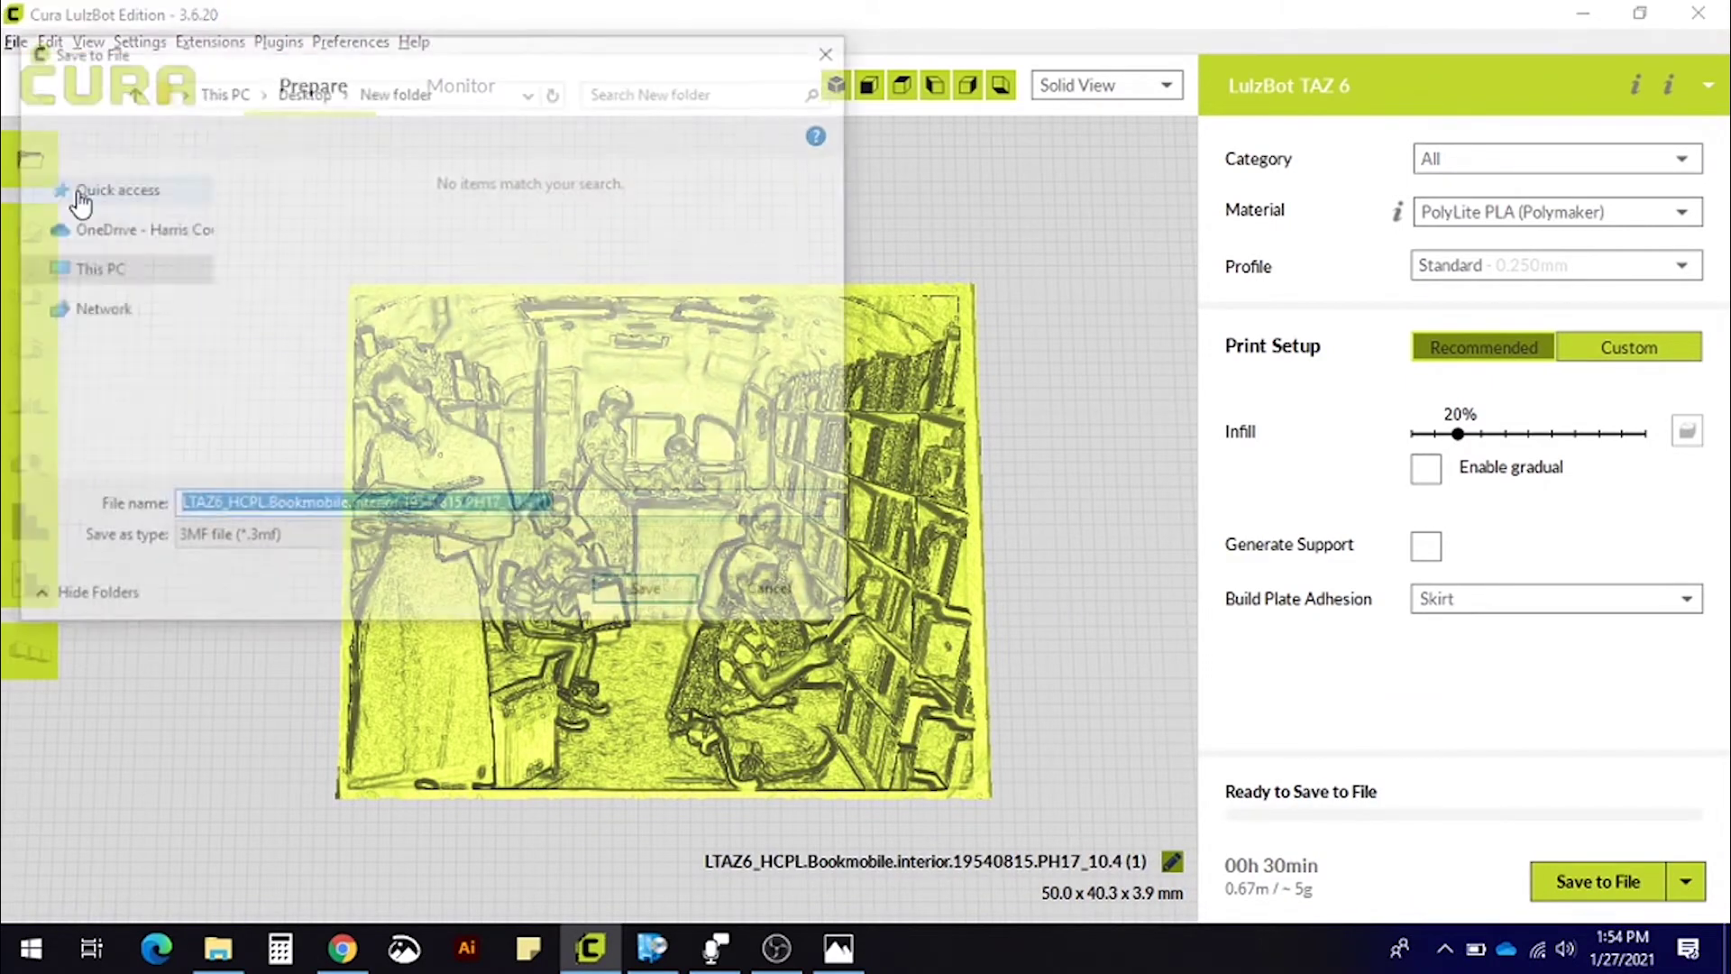
{"action": "left_click", "coordinate": [451, 539]}
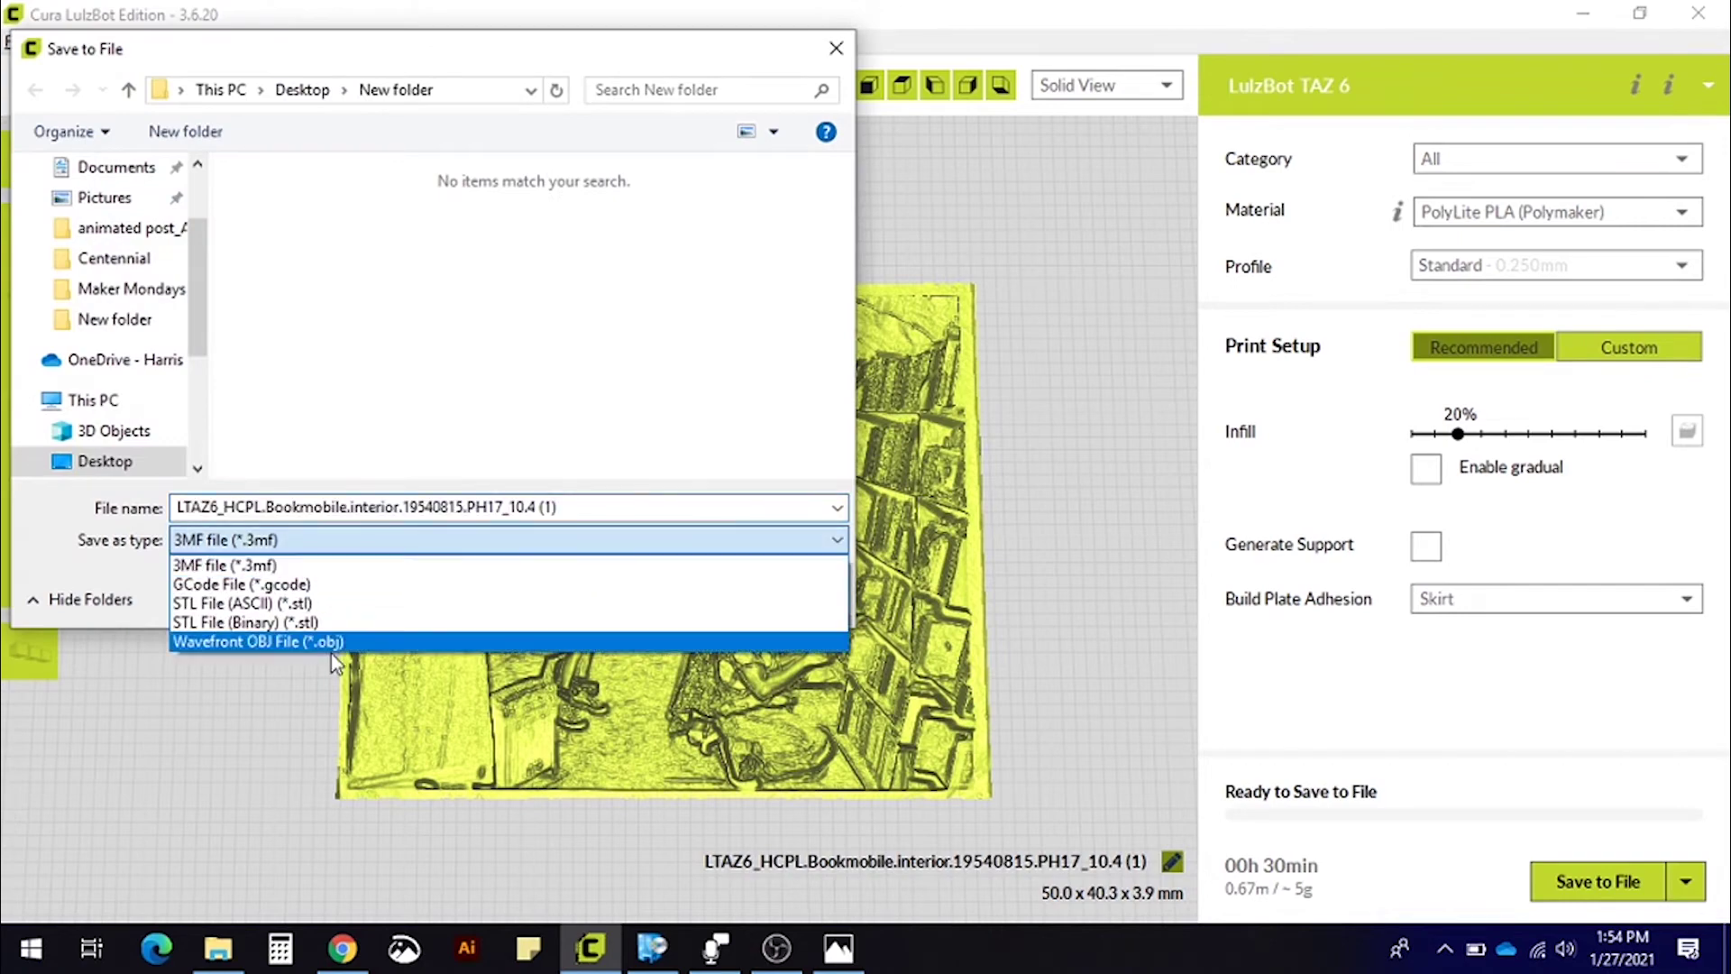
{"action": "left_click", "coordinate": [318, 604]}
{"action": "left_click", "coordinate": [646, 597]}
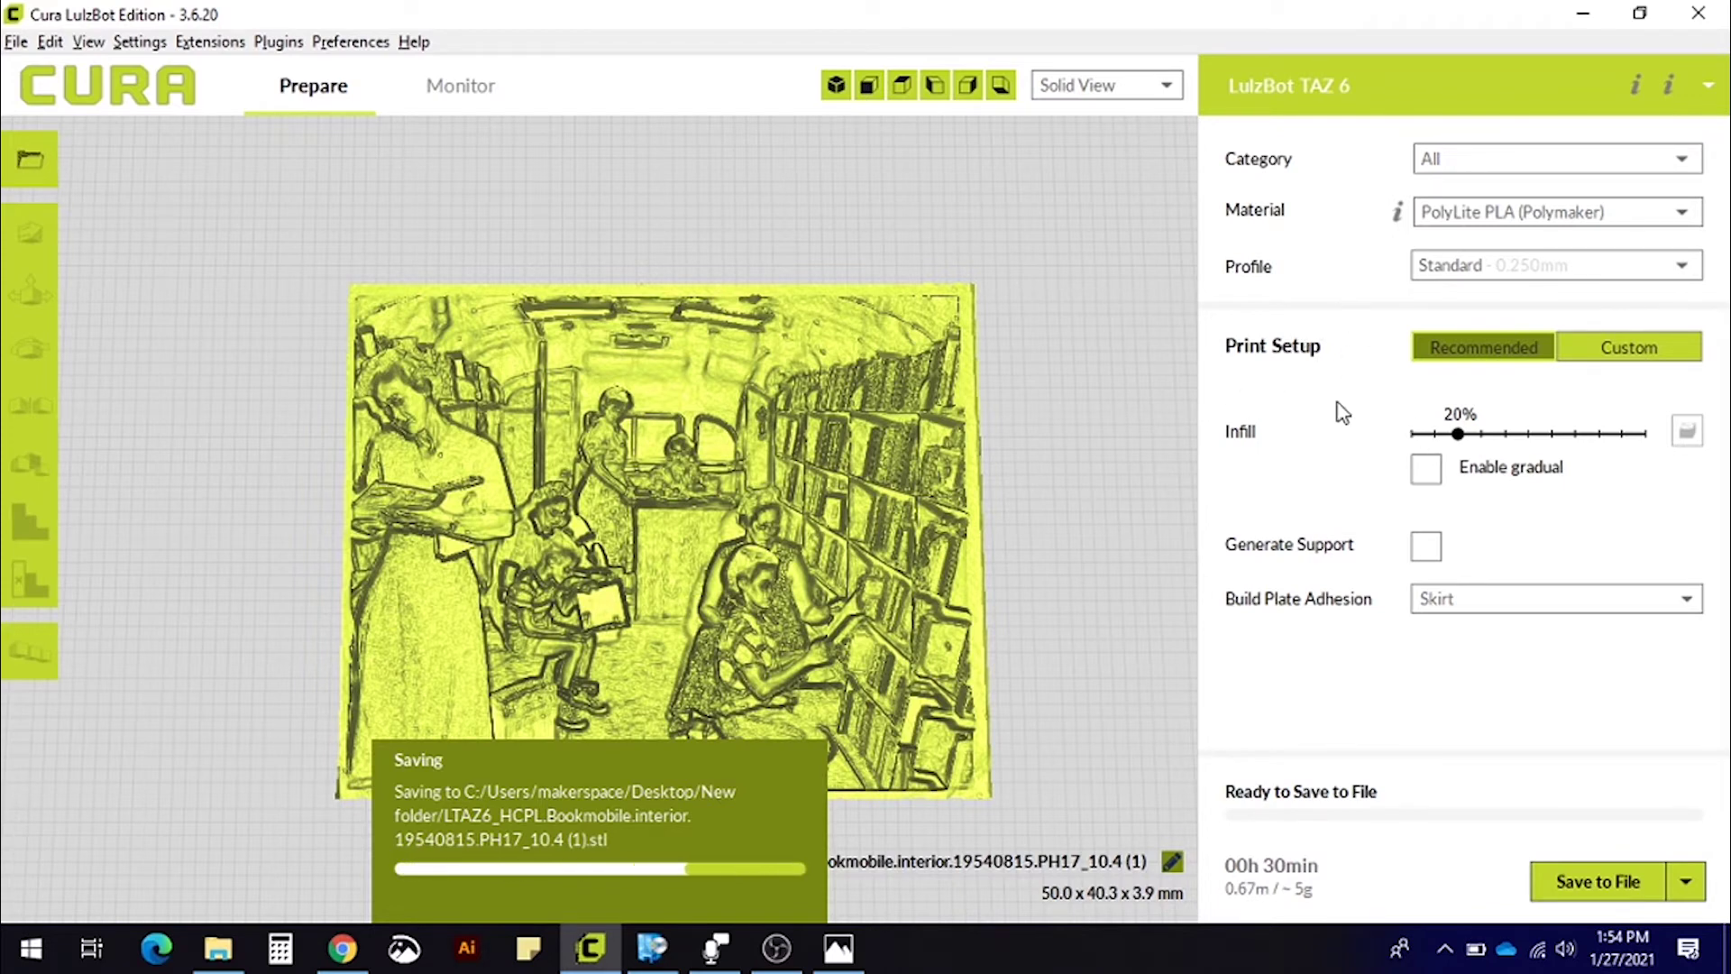
Switch to the High Detail profile with a custom 0.1 mm layer height
{"action": "left_click", "coordinate": [1451, 267]}
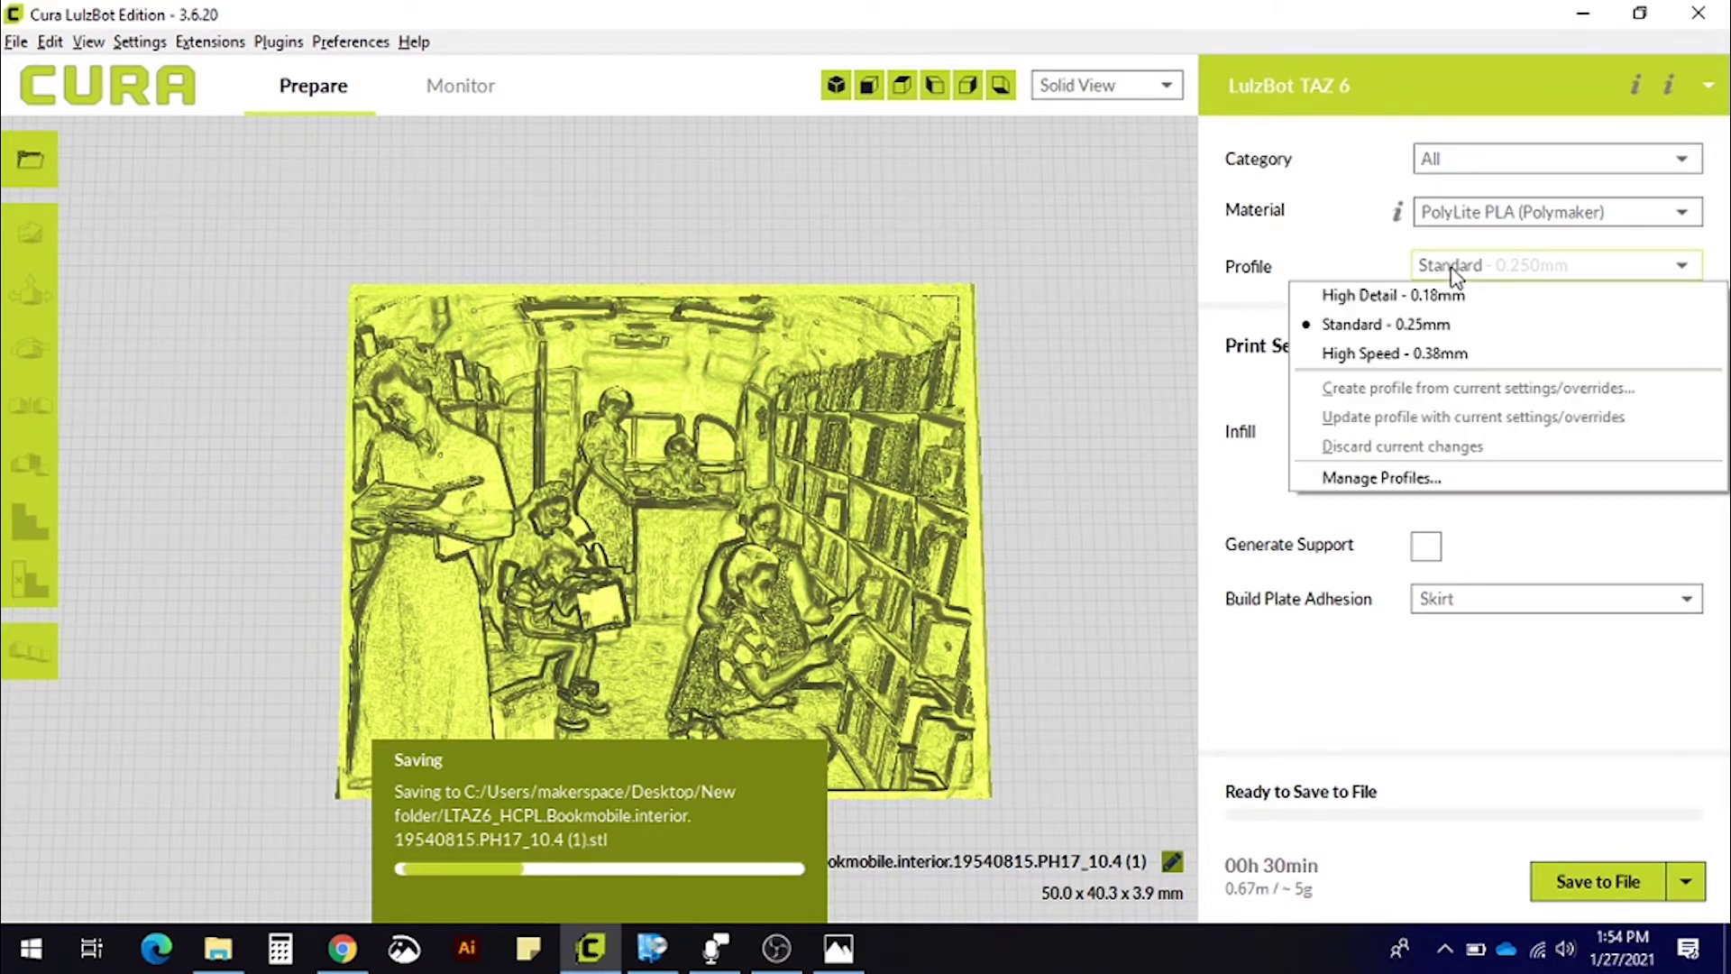
{"action": "left_click", "coordinate": [1449, 305]}
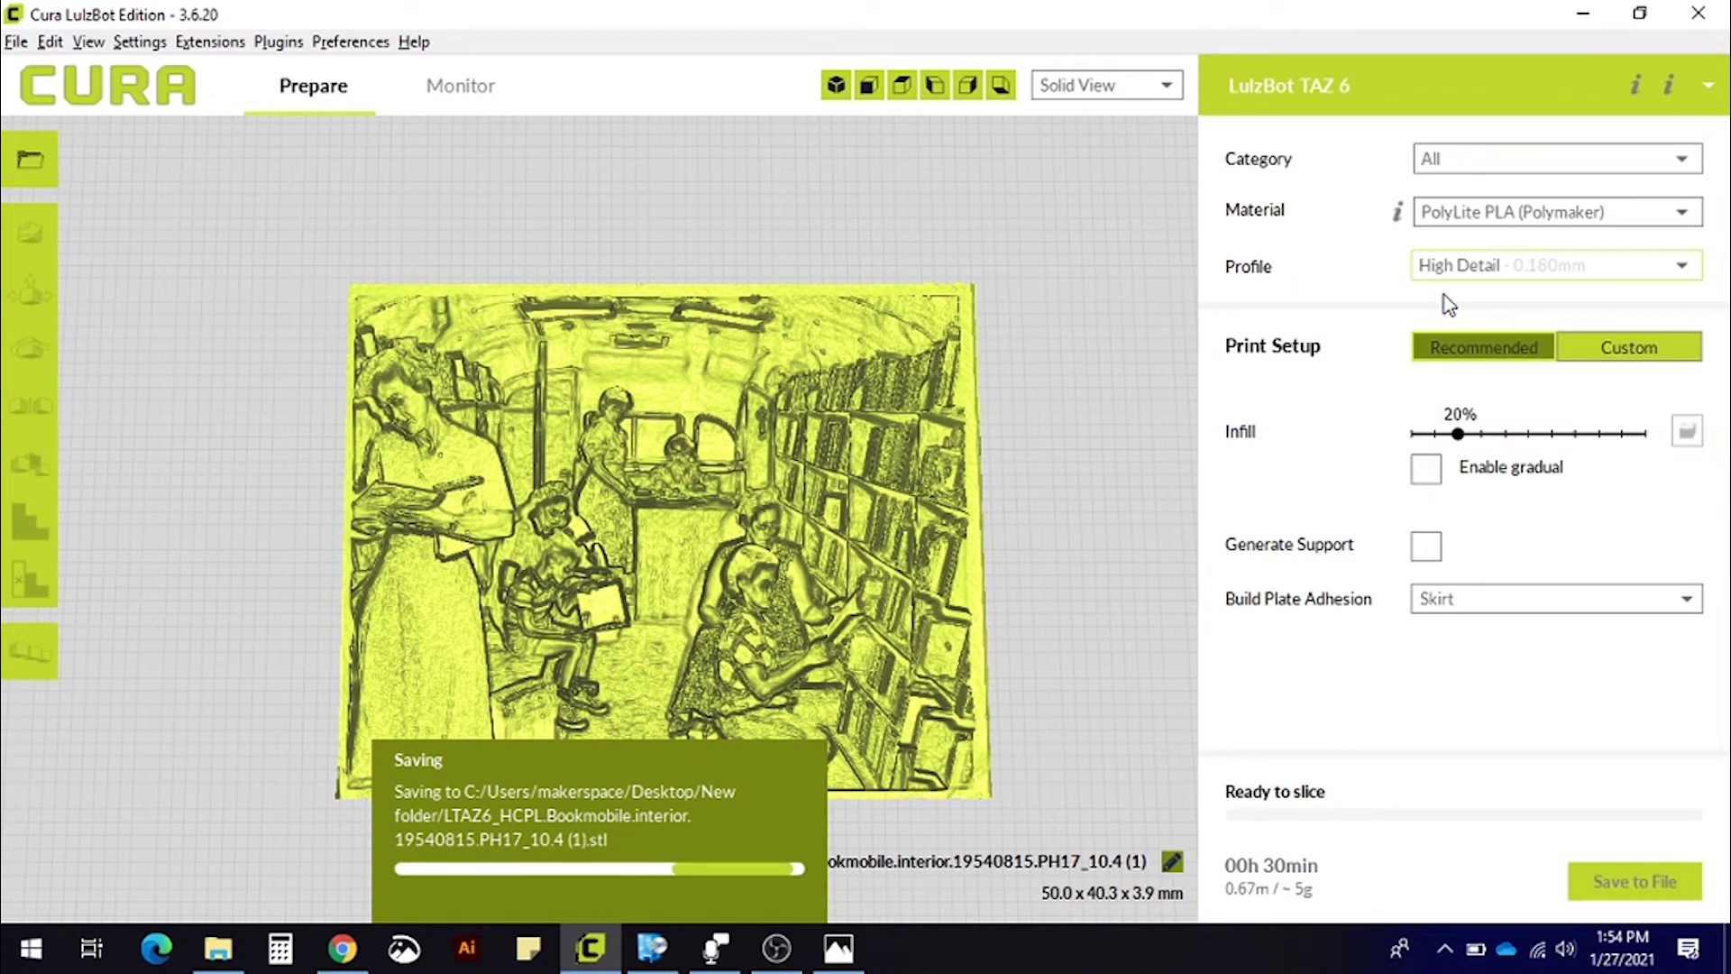
{"action": "left_click", "coordinate": [1579, 353]}
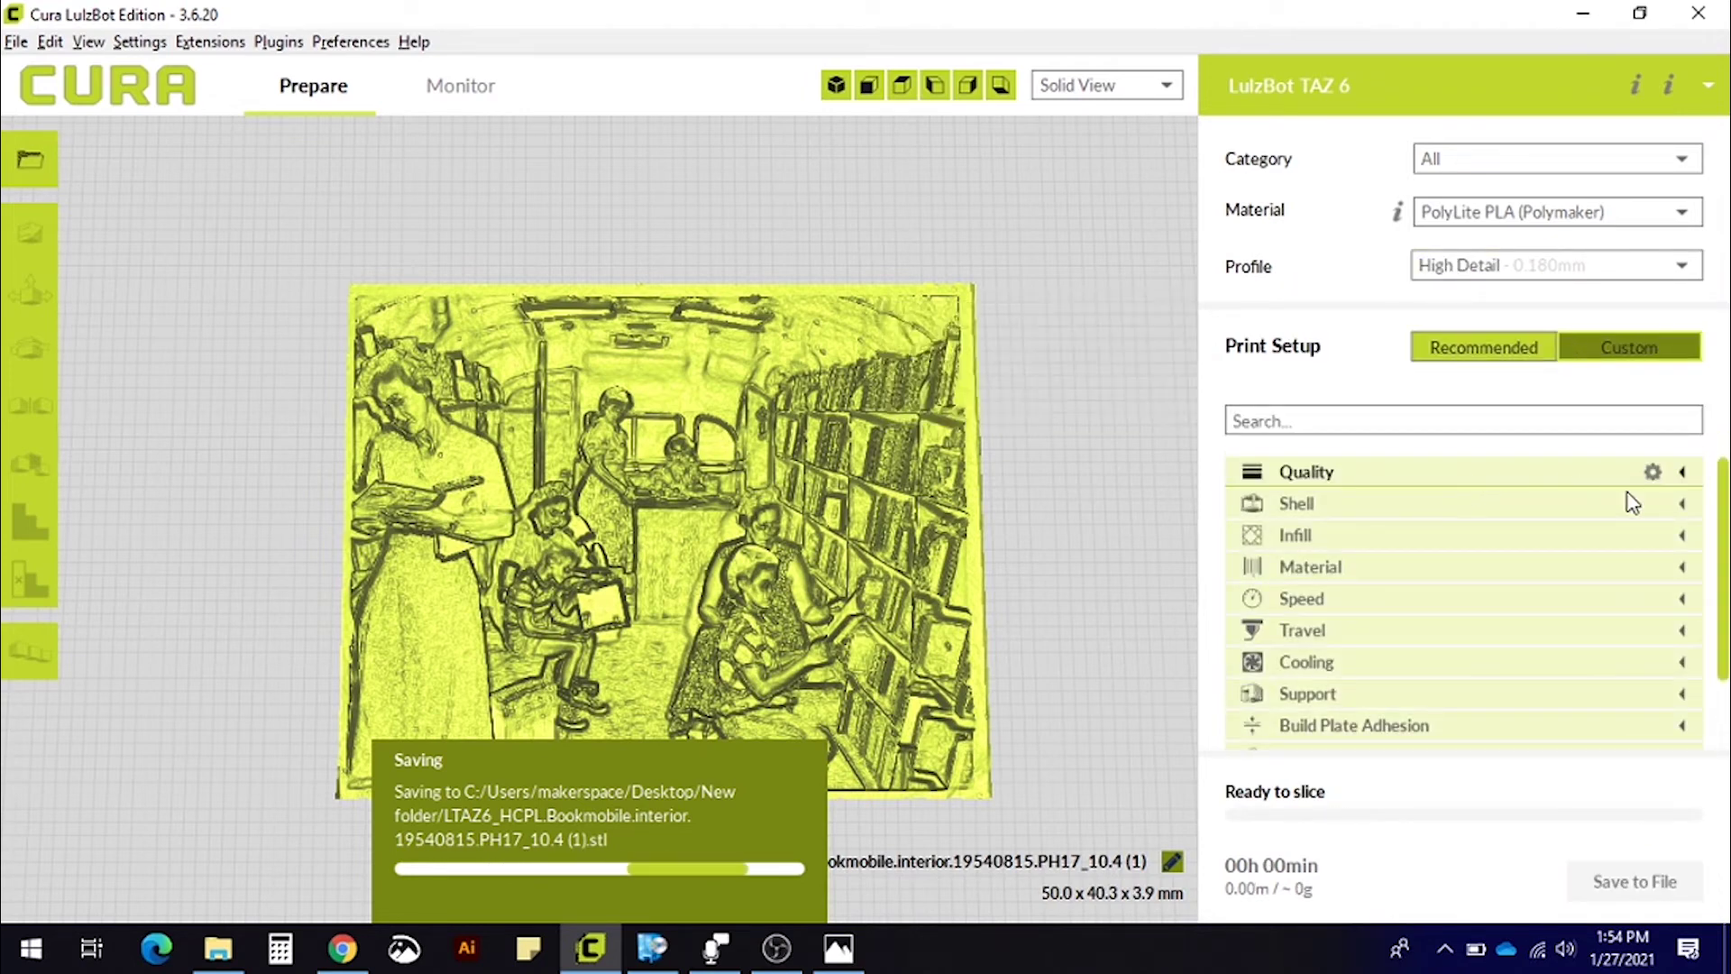
{"action": "double_click", "coordinate": [1586, 502]}
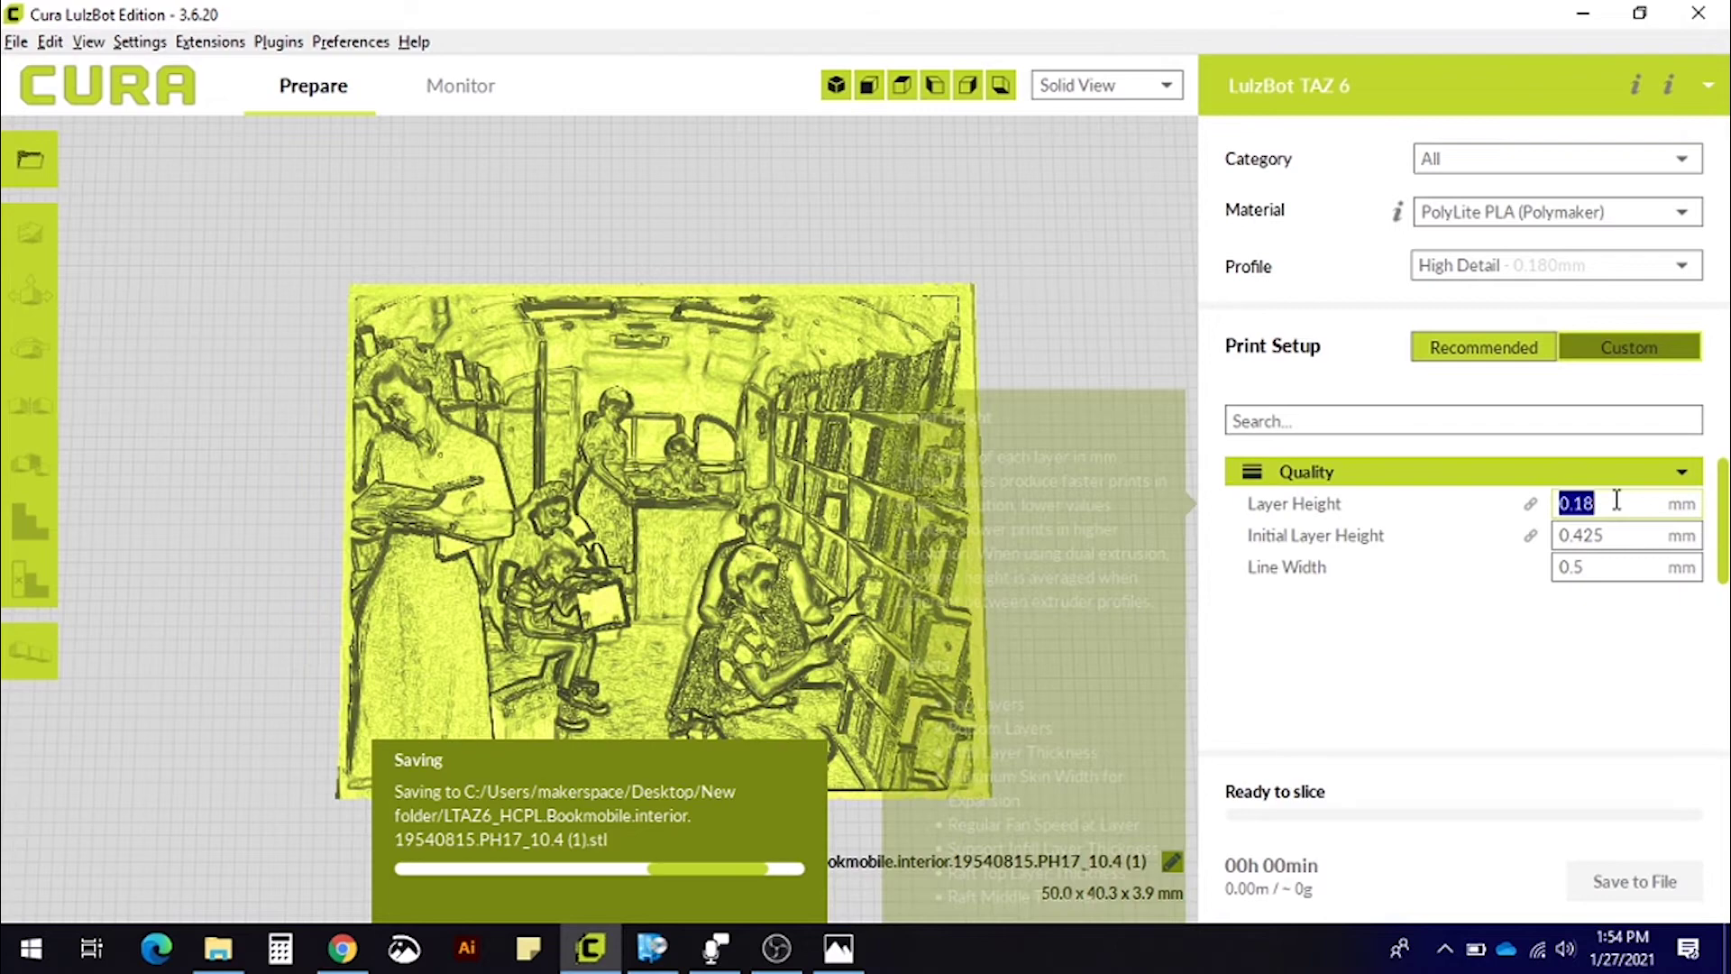
{"action": "type", "text": "0.1"}
{"action": "left_click", "coordinate": [1592, 471]}
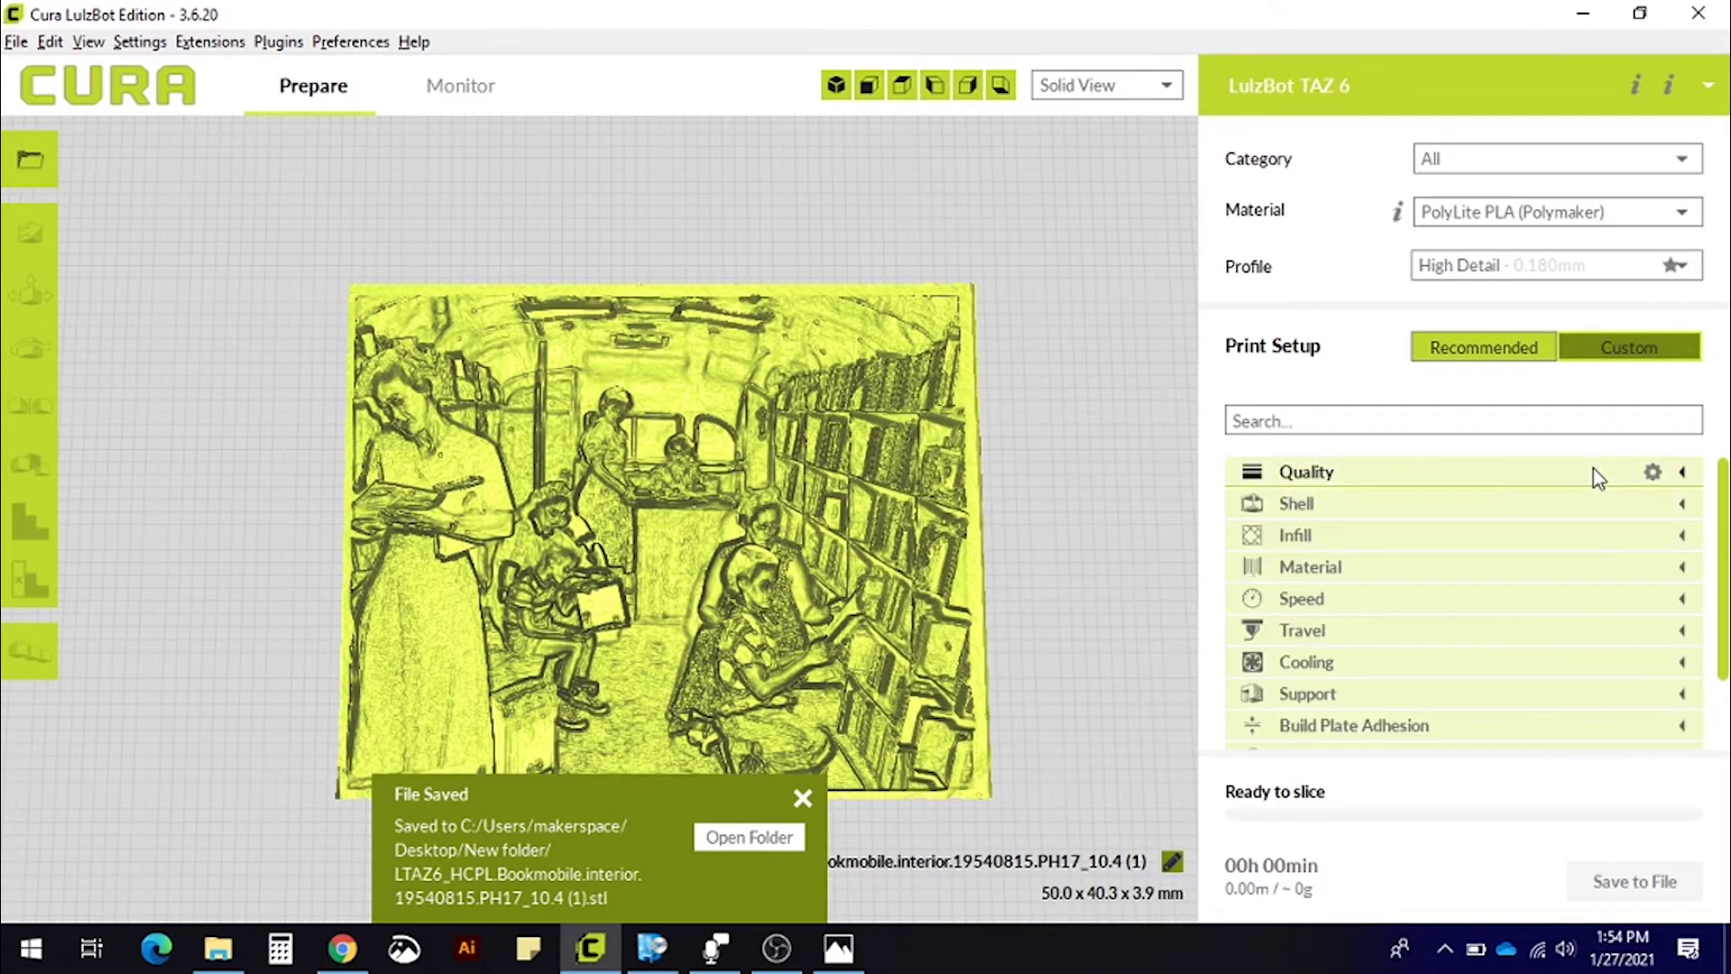
Set Infill Density to 100%
{"action": "left_click", "coordinate": [1563, 539]}
{"action": "double_click", "coordinate": [1569, 566]}
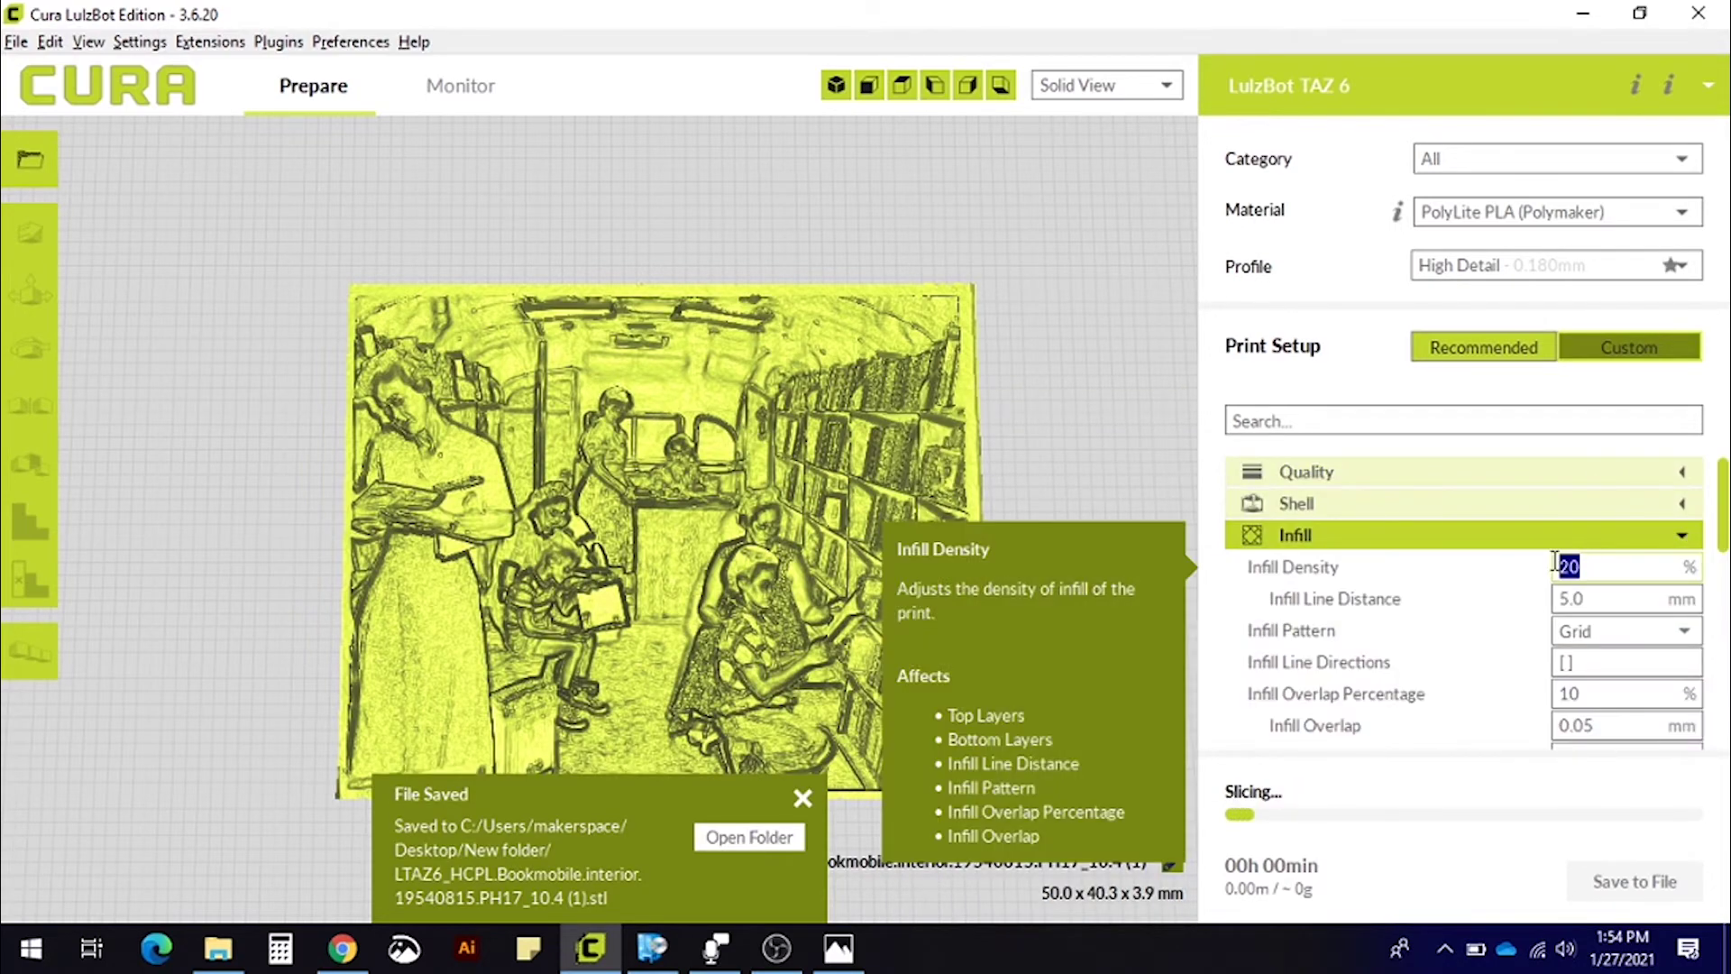
{"action": "type", "text": "100"}
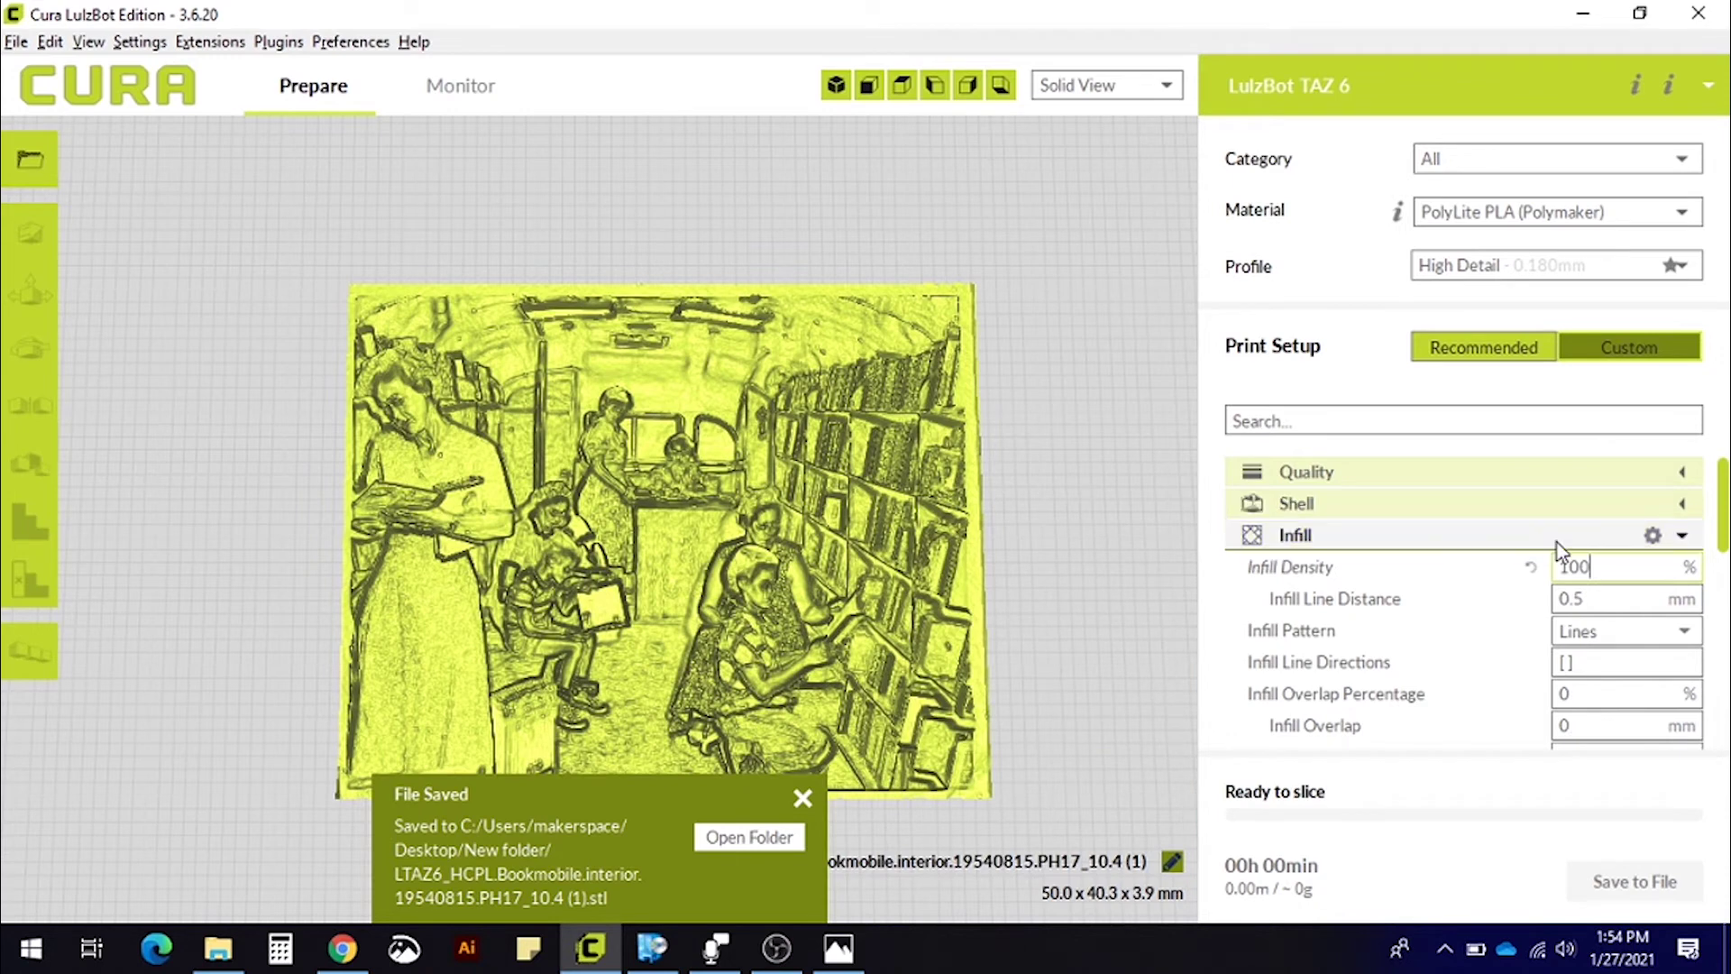
{"action": "left_click", "coordinate": [1561, 540]}
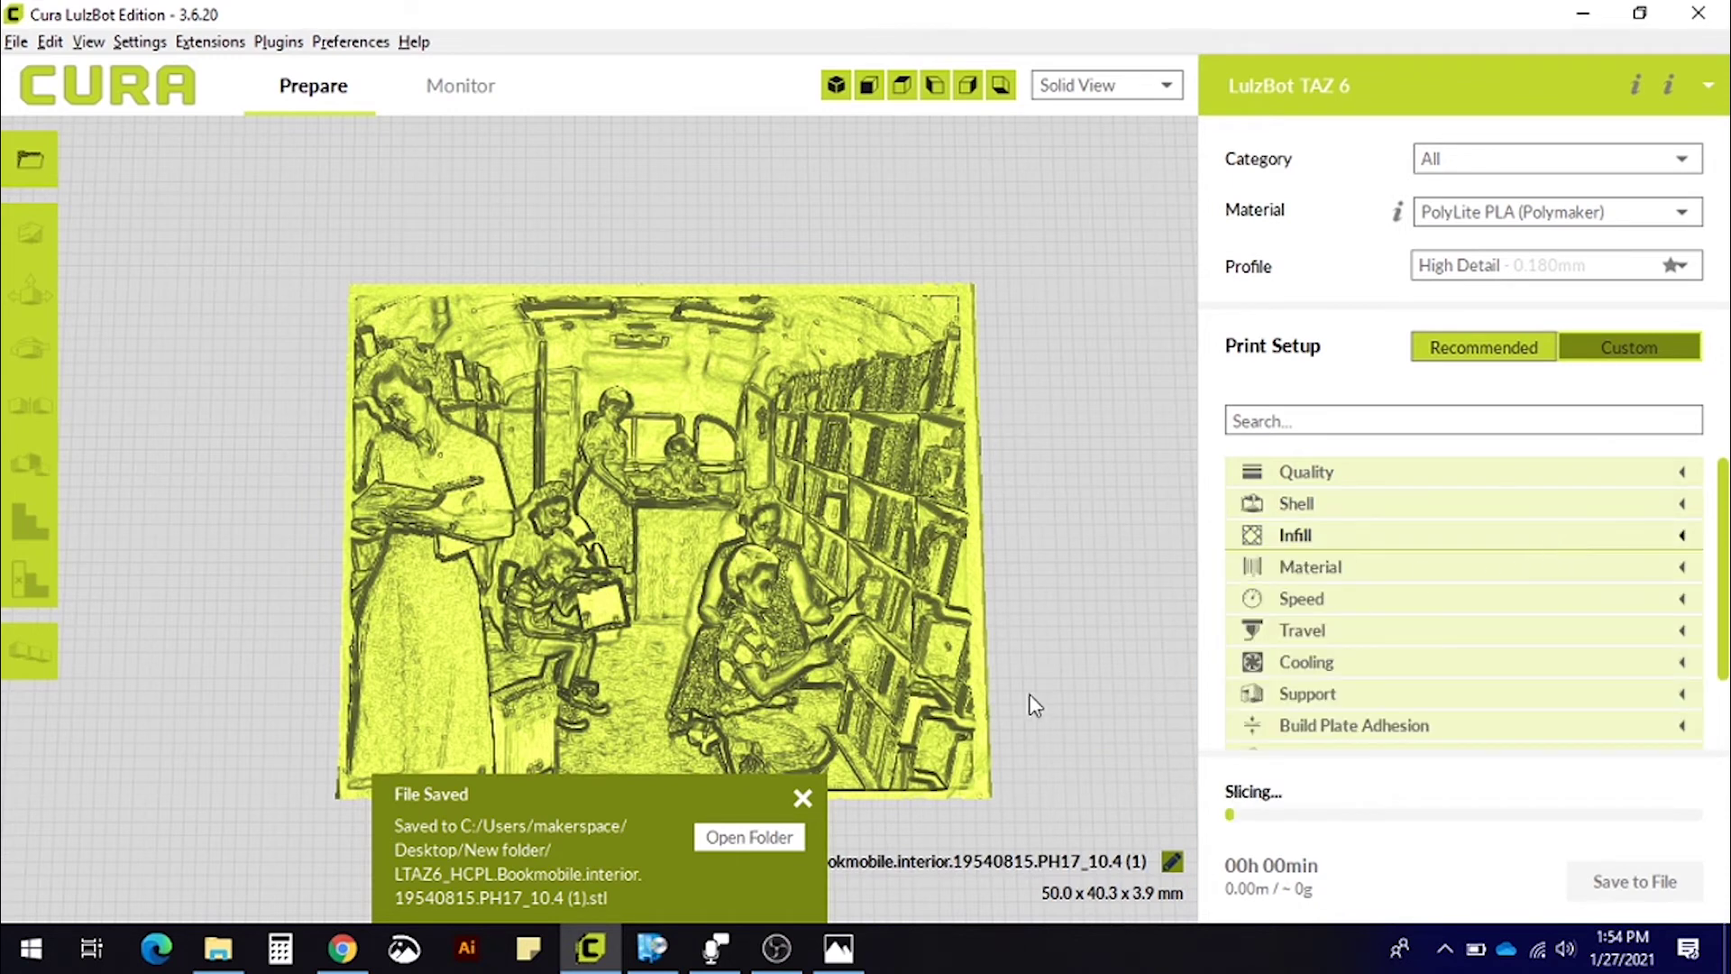